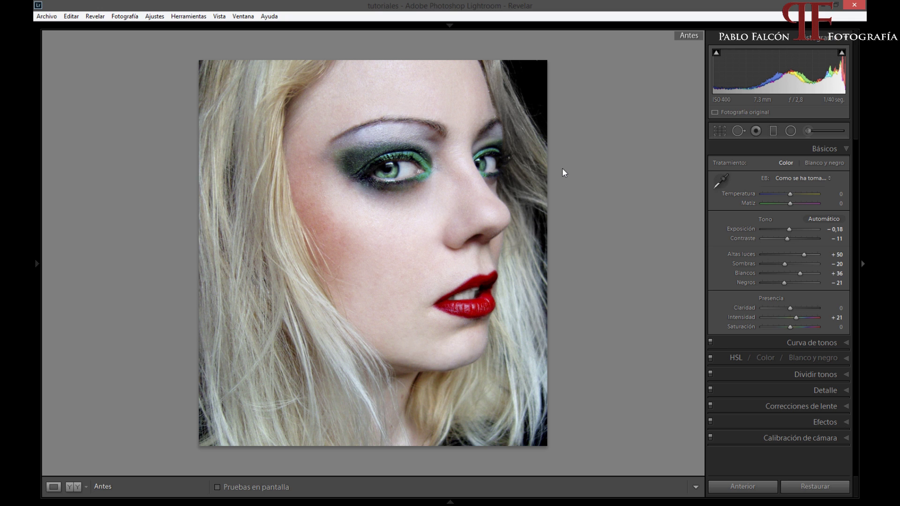
# Step: Turn off the before view so the edited portrait (Exposure −0.18, Highlights +50) shows
pyautogui.press('\\')
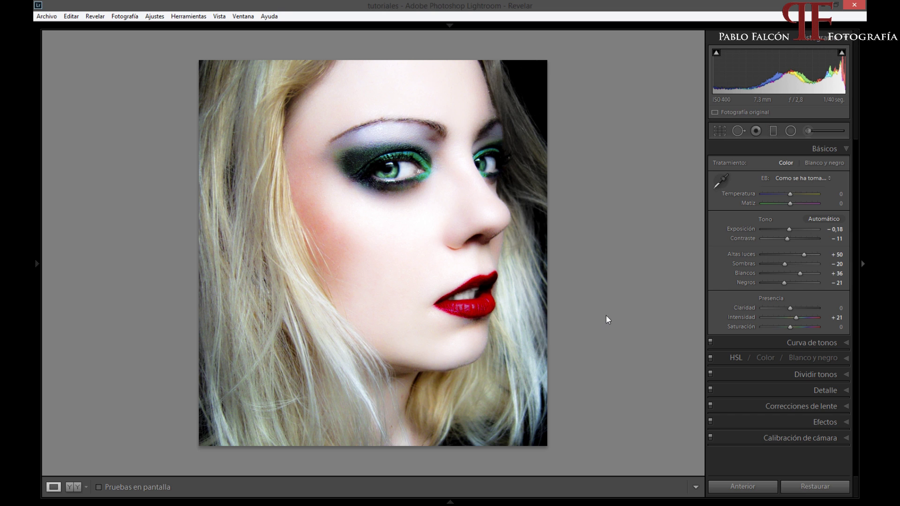
# Step: Reset the Basic tone settings, then set Highlights to +50
pyautogui.click(814, 488)
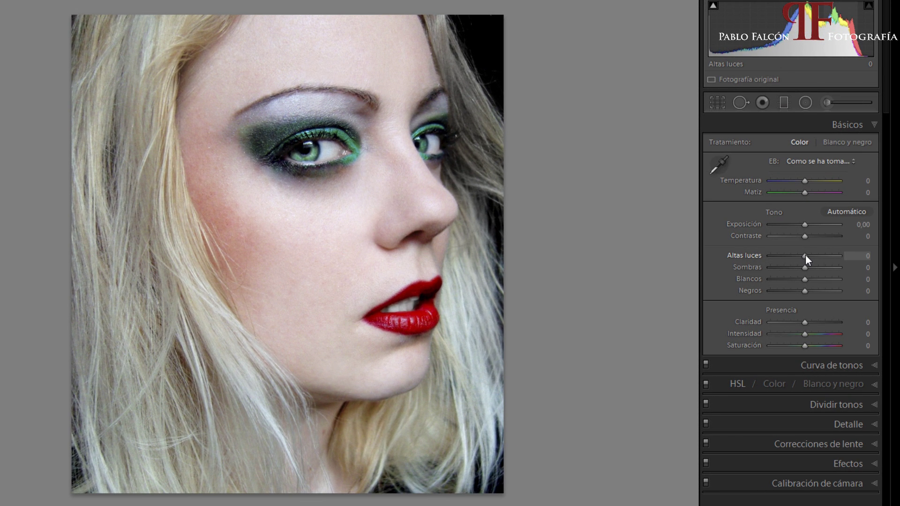
pyautogui.moveTo(805, 254); pyautogui.dragTo(807, 254)
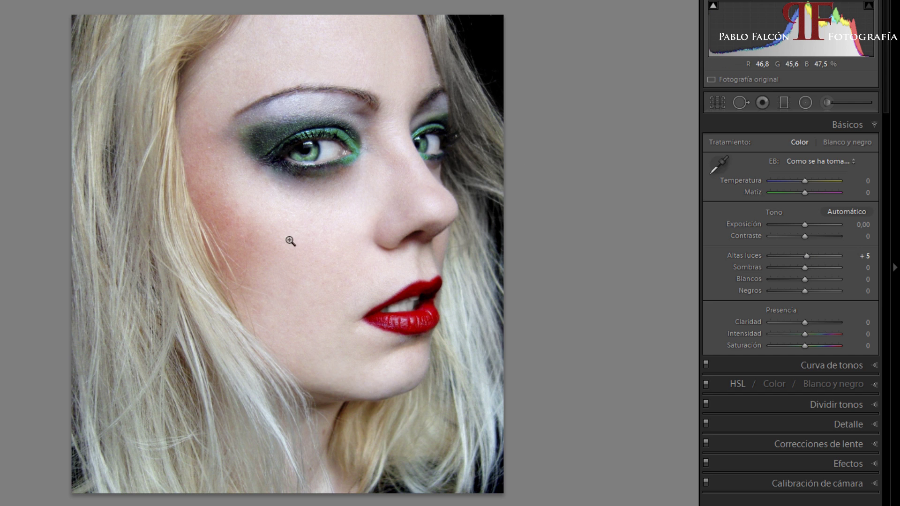
pyautogui.moveTo(806, 257); pyautogui.dragTo(818, 255)
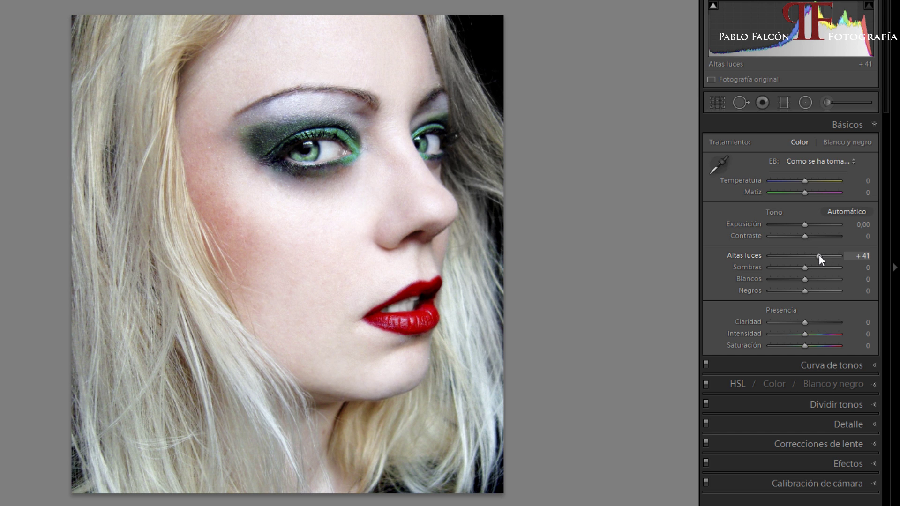
pyautogui.moveTo(819, 254); pyautogui.dragTo(822, 255)
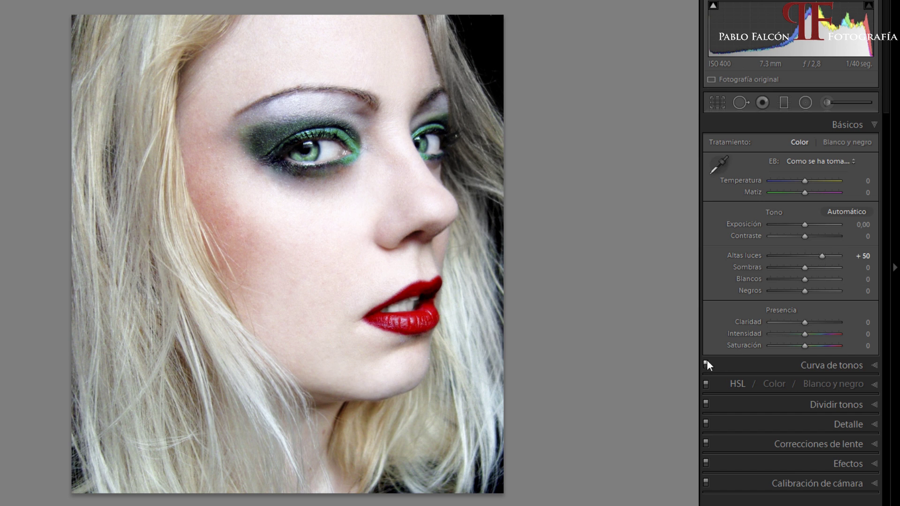
pyautogui.doubleClick(822, 256)
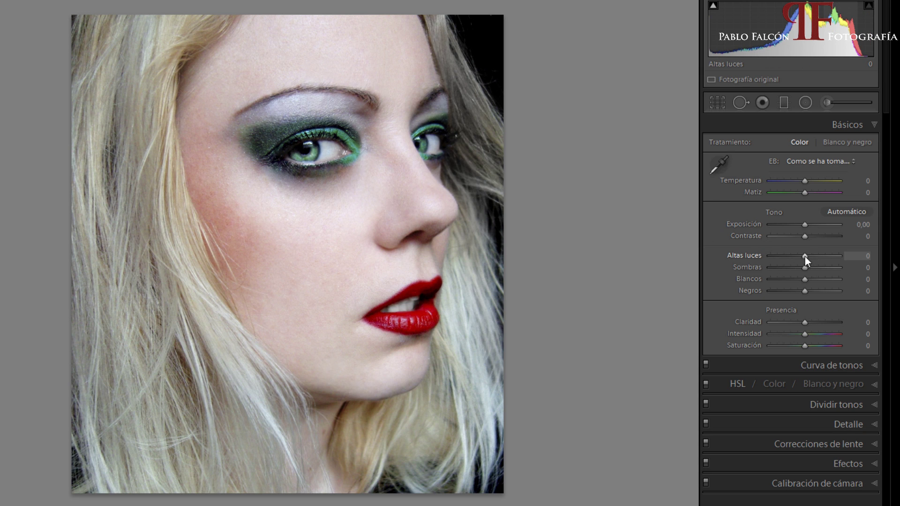
pyautogui.moveTo(805, 256); pyautogui.dragTo(821, 256)
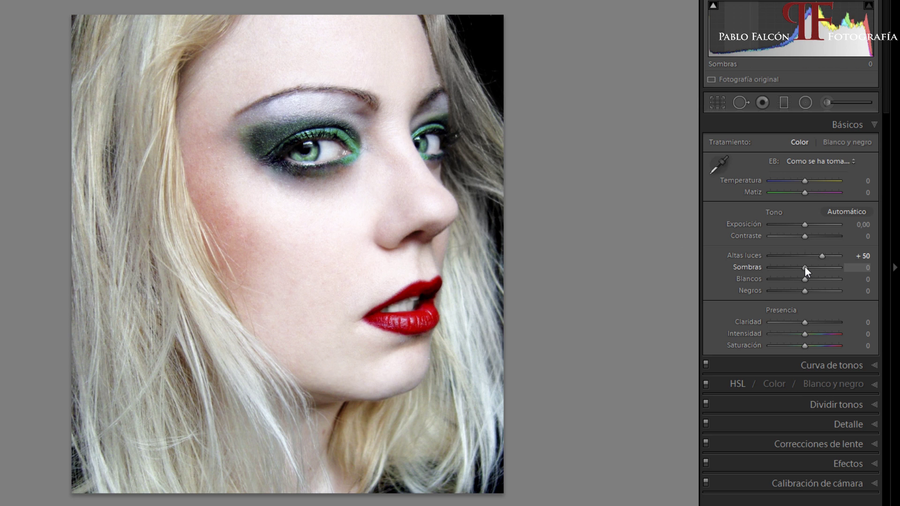
# Step: Pull Shadows down to −20
pyautogui.moveTo(805, 267); pyautogui.dragTo(754, 269)
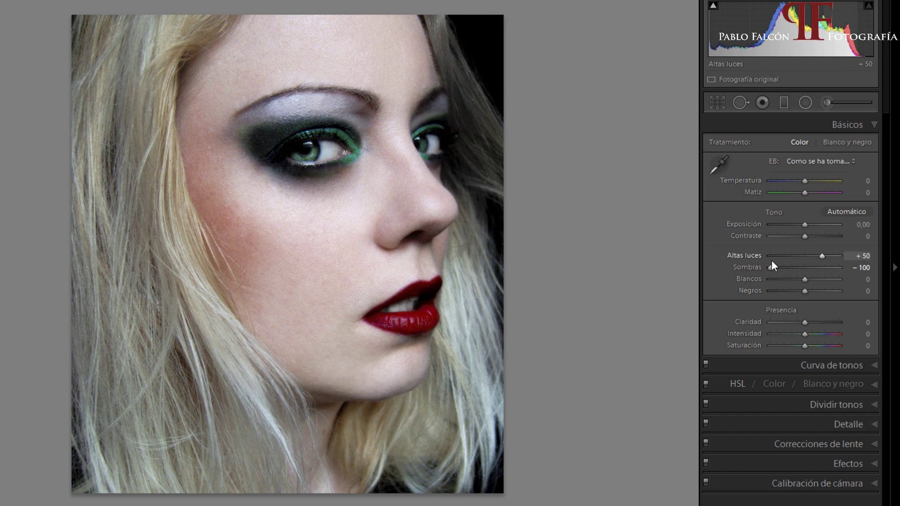
pyautogui.moveTo(771, 267); pyautogui.dragTo(798, 268)
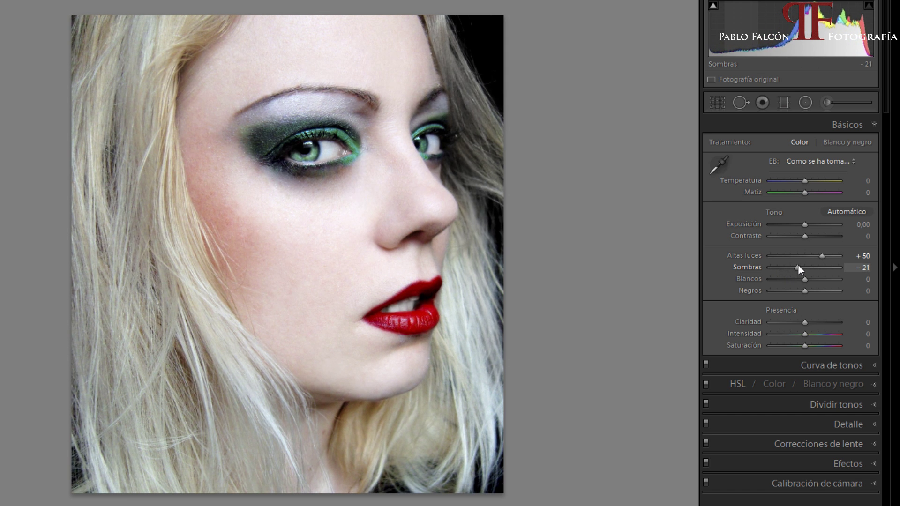
pyautogui.moveTo(798, 267); pyautogui.dragTo(798, 267)
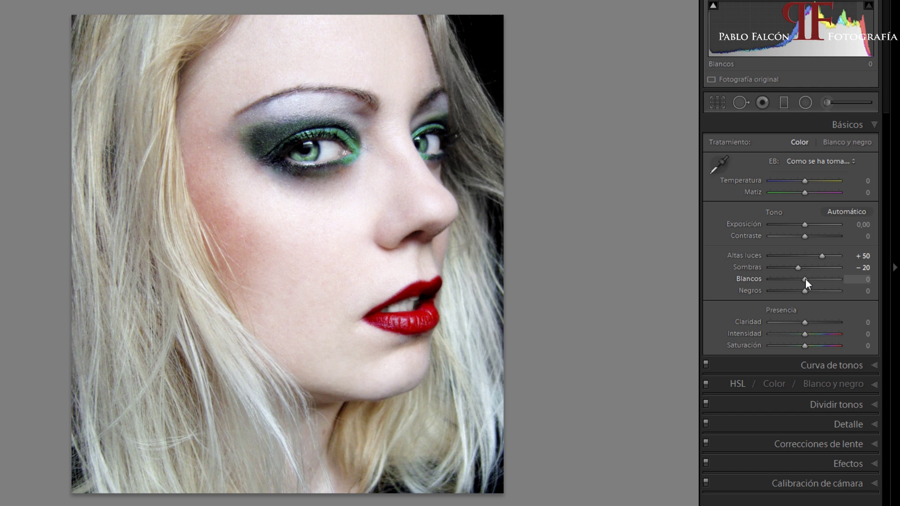
# Step: Raise Whites to +36 after previewing it at +100
pyautogui.moveTo(805, 278); pyautogui.dragTo(819, 277)
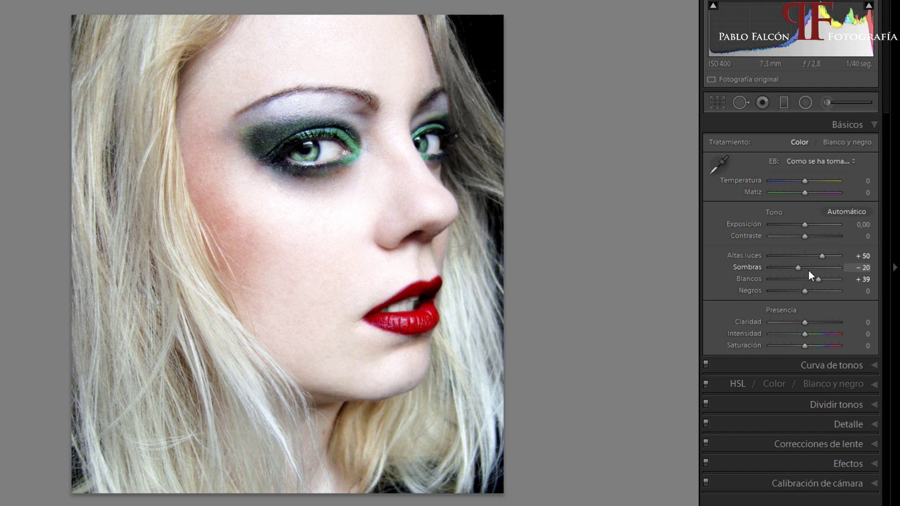
pyautogui.moveTo(818, 278); pyautogui.dragTo(851, 280)
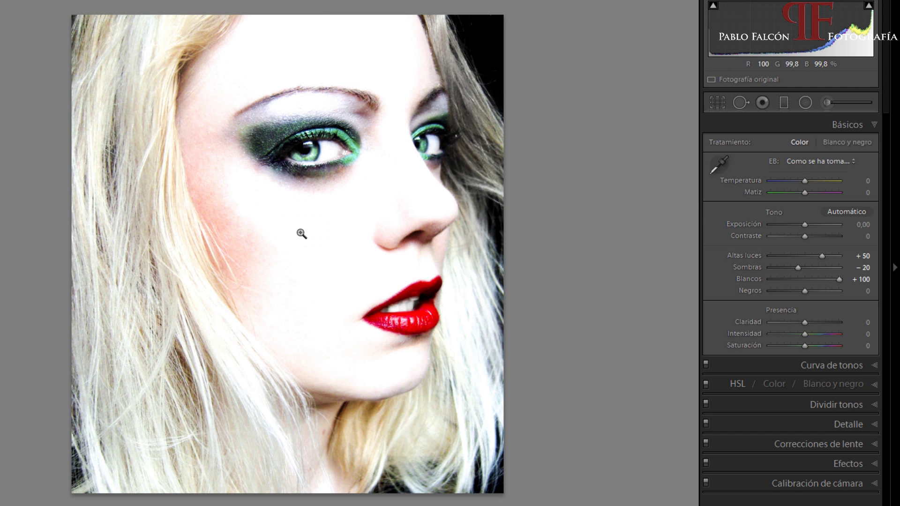
pyautogui.doubleClick(838, 279)
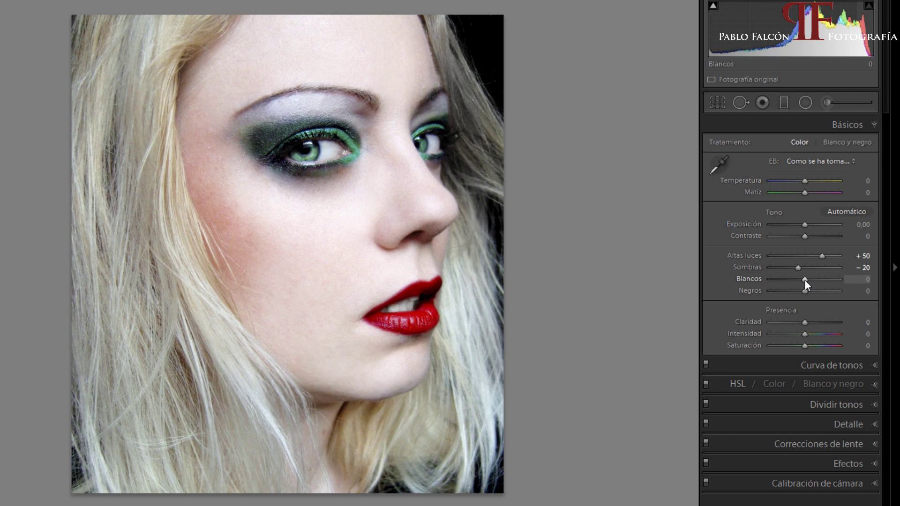
pyautogui.moveTo(805, 280); pyautogui.dragTo(816, 279)
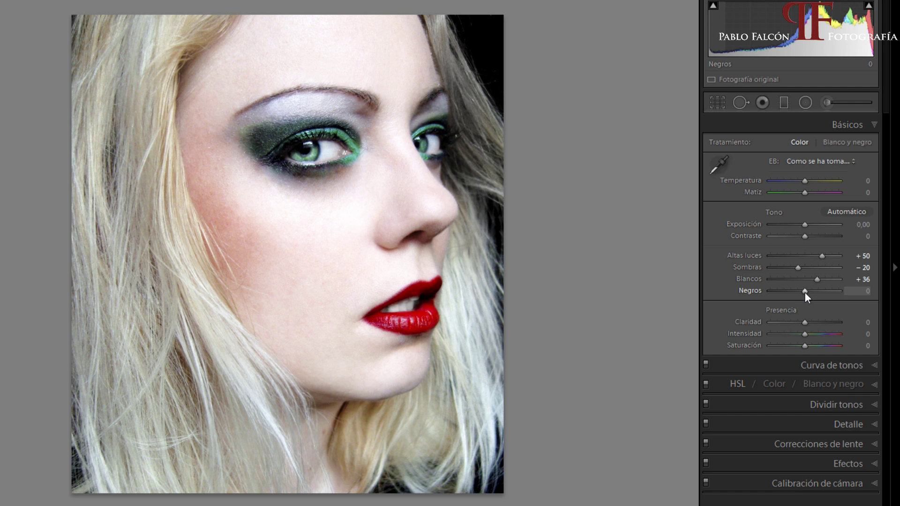
# Step: Set Blacks to −21 after testing a strong deepening
pyautogui.moveTo(801, 291); pyautogui.dragTo(749, 291)
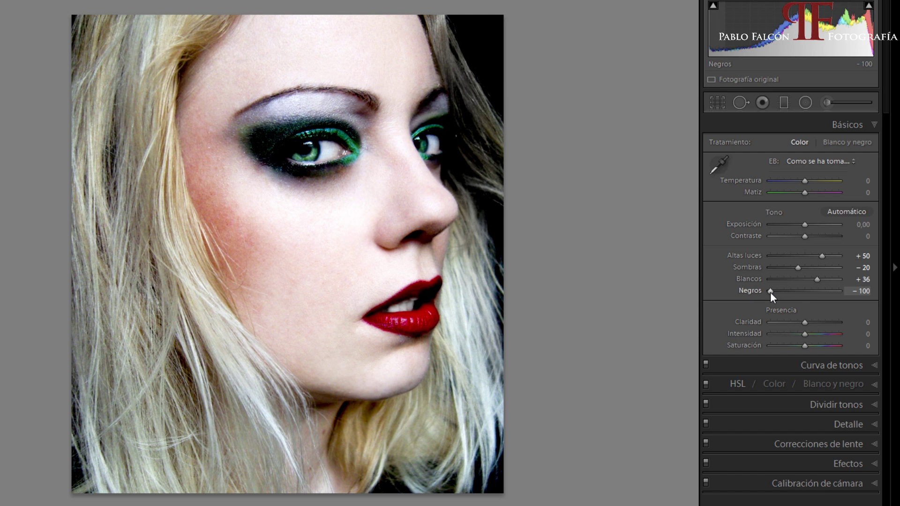
pyautogui.moveTo(770, 291); pyautogui.dragTo(800, 291)
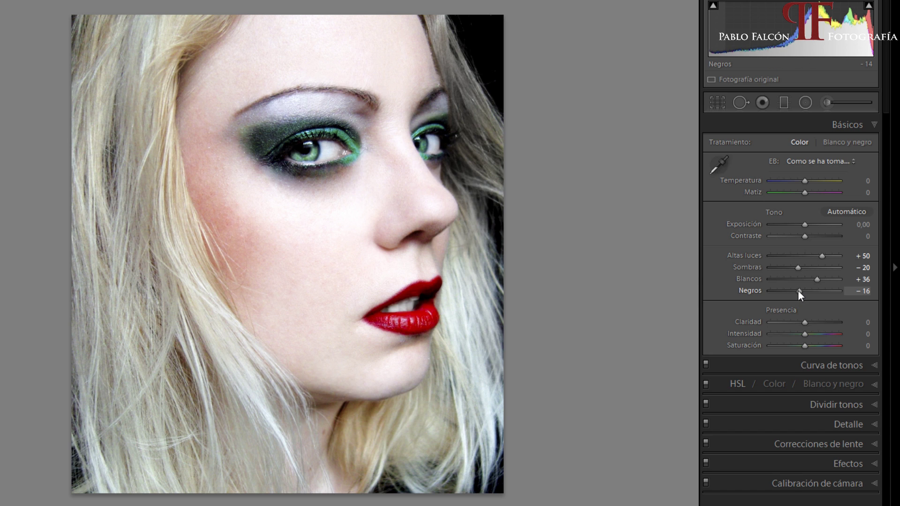
pyautogui.moveTo(798, 290); pyautogui.dragTo(797, 291)
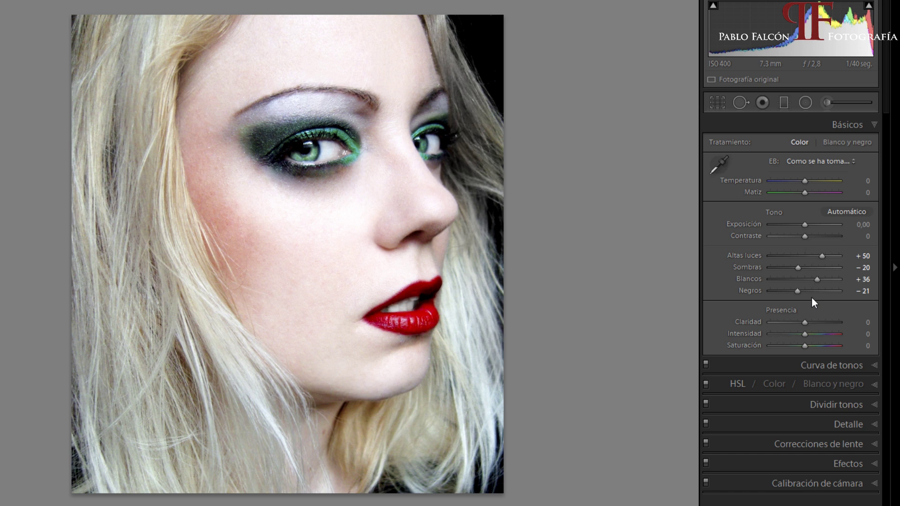
# Step: Select the Adjustment Brush (size 10, flow and density 100) and enable Auto Mask
pyautogui.click(827, 102)
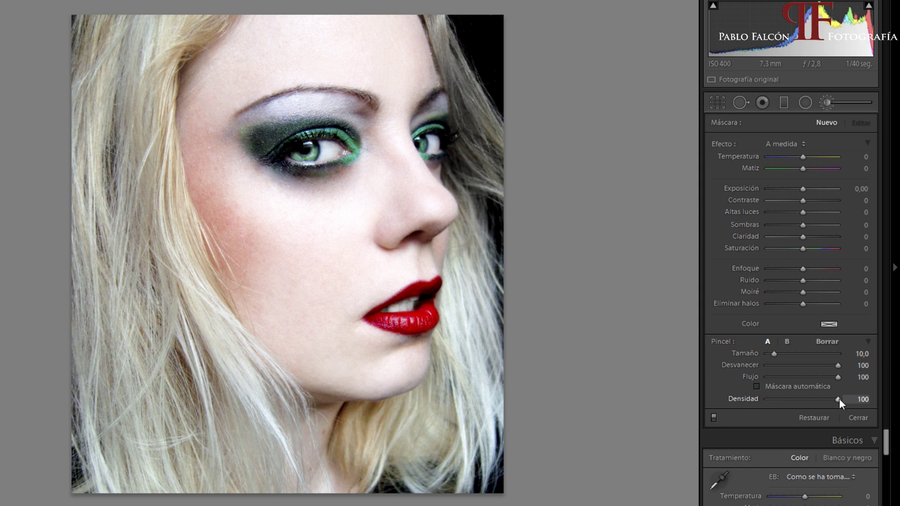
pyautogui.click(756, 387)
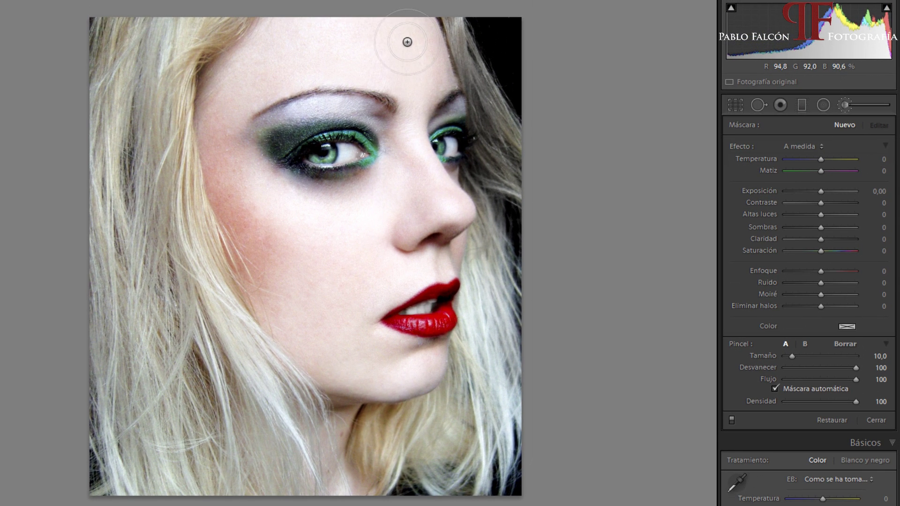
# Step: Paint the mask across the forehead, brow and cheek down toward the jaw
pyautogui.click(409, 38)
pyautogui.moveTo(409, 37)
pyautogui.mouseDown()
pyautogui.moveTo(313, 33)
pyautogui.moveTo(240, 84)
pyautogui.moveTo(251, 205)
pyautogui.moveTo(232, 221)
pyautogui.mouseUp()
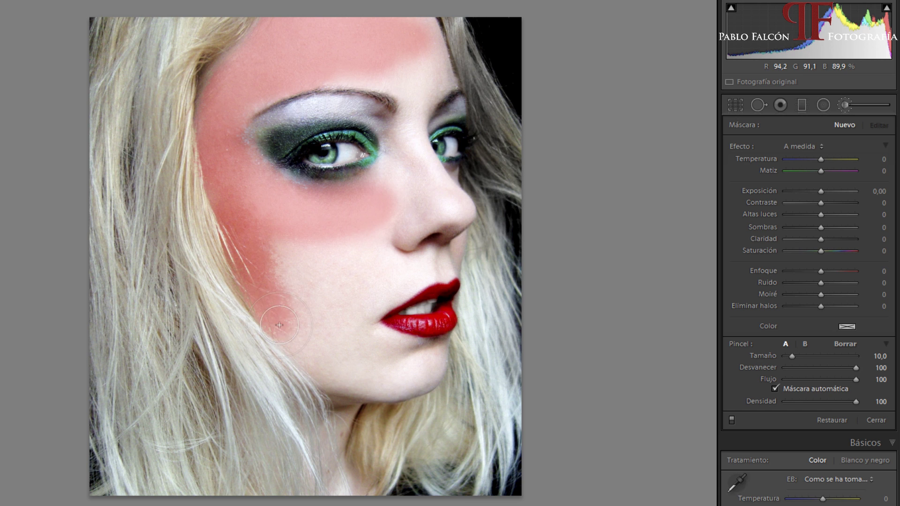
pyautogui.moveTo(232, 221); pyautogui.dragTo(280, 322)
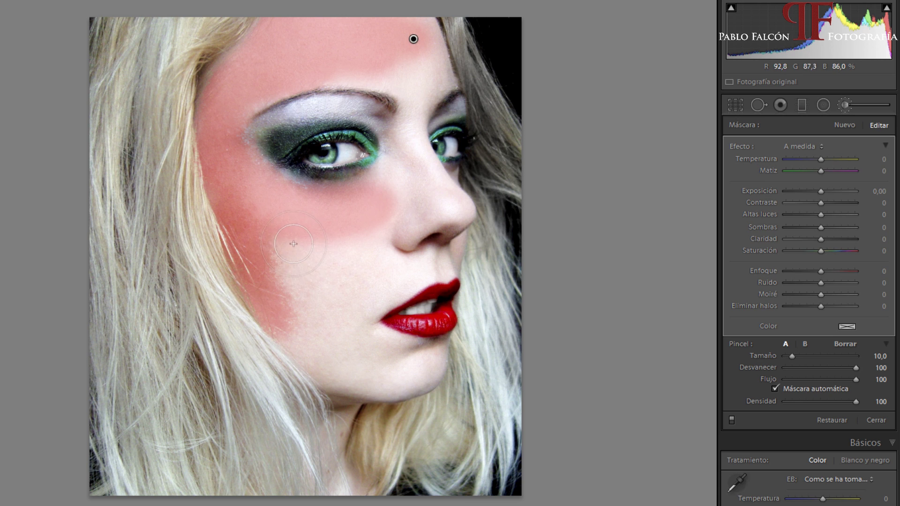
pyautogui.moveTo(286, 240); pyautogui.dragTo(401, 181)
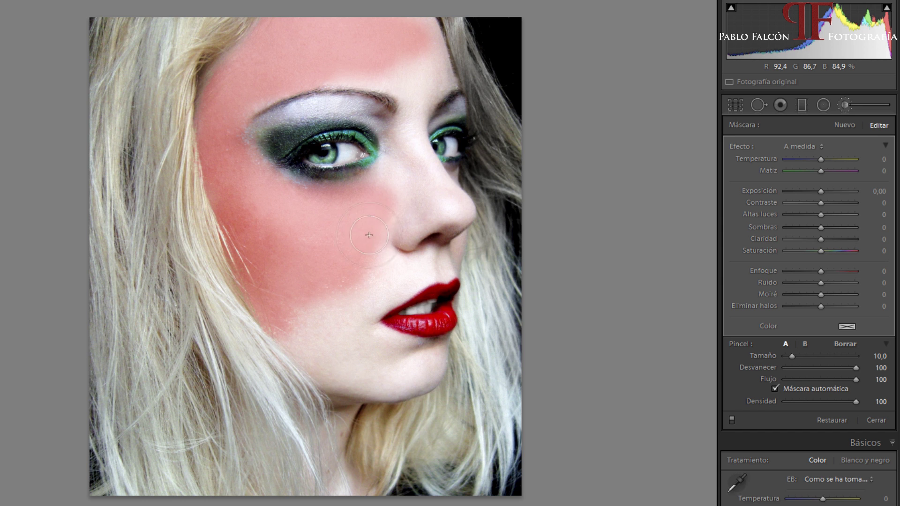
pyautogui.scroll(-4, 402, 182)
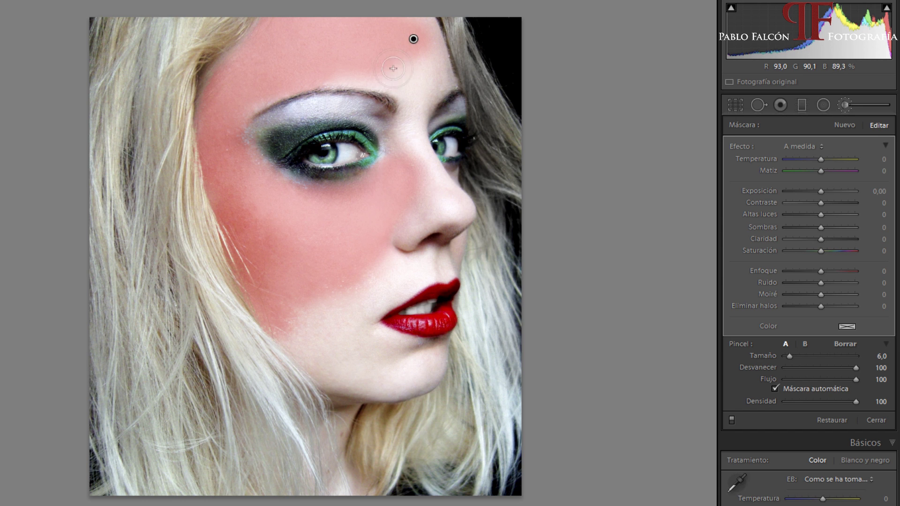
pyautogui.moveTo(371, 67)
pyautogui.mouseDown()
pyautogui.moveTo(424, 25)
pyautogui.moveTo(412, 162)
pyautogui.moveTo(394, 138)
pyautogui.moveTo(340, 115)
pyautogui.moveTo(291, 126)
pyautogui.moveTo(259, 150)
pyautogui.moveTo(280, 120)
pyautogui.moveTo(325, 107)
pyautogui.moveTo(380, 140)
pyautogui.moveTo(384, 157)
pyautogui.moveTo(361, 128)
pyautogui.moveTo(316, 122)
pyautogui.moveTo(277, 156)
pyautogui.moveTo(281, 171)
pyautogui.moveTo(365, 177)
pyautogui.moveTo(287, 182)
pyautogui.mouseUp()
# Step: With a smaller brush, mask the eyelid, inner eye corner and down the nose
pyautogui.press('[')
pyautogui.press('[')
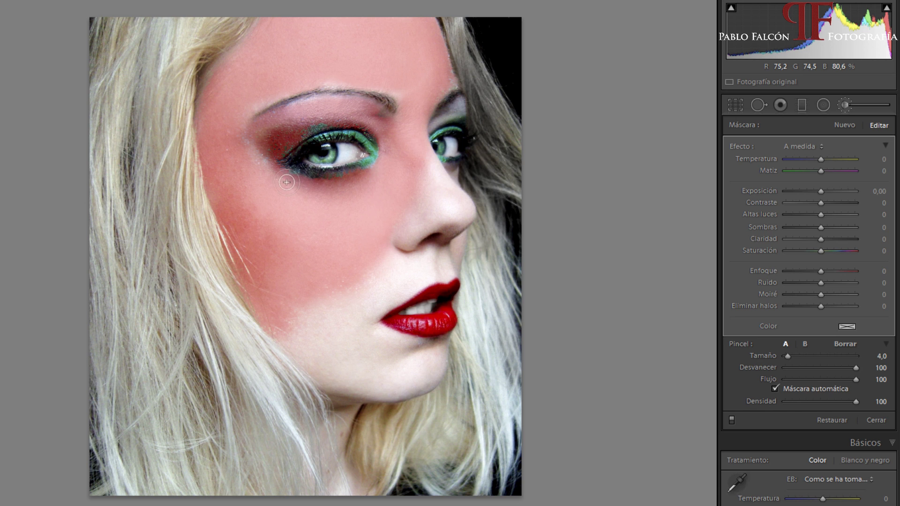
pyautogui.press('[')
pyautogui.moveTo(442, 139)
pyautogui.mouseDown()
pyautogui.moveTo(443, 110)
pyautogui.moveTo(460, 113)
pyautogui.moveTo(425, 131)
pyautogui.mouseUp()
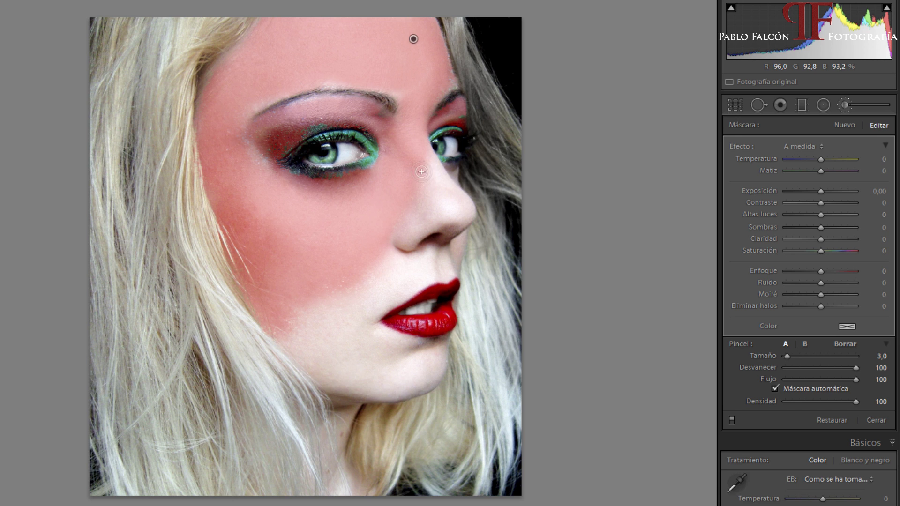
pyautogui.moveTo(445, 173)
pyautogui.mouseDown()
pyautogui.moveTo(441, 164)
pyautogui.moveTo(437, 175)
pyautogui.mouseUp()
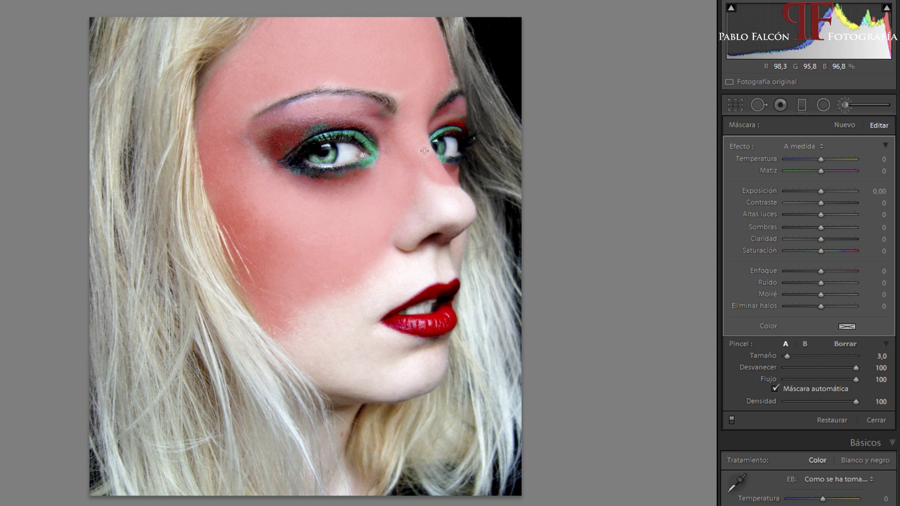
pyautogui.moveTo(422, 144); pyautogui.dragTo(393, 151)
pyautogui.moveTo(448, 186)
pyautogui.mouseDown()
pyautogui.moveTo(408, 208)
pyautogui.moveTo(446, 202)
pyautogui.moveTo(391, 245)
pyautogui.mouseUp()
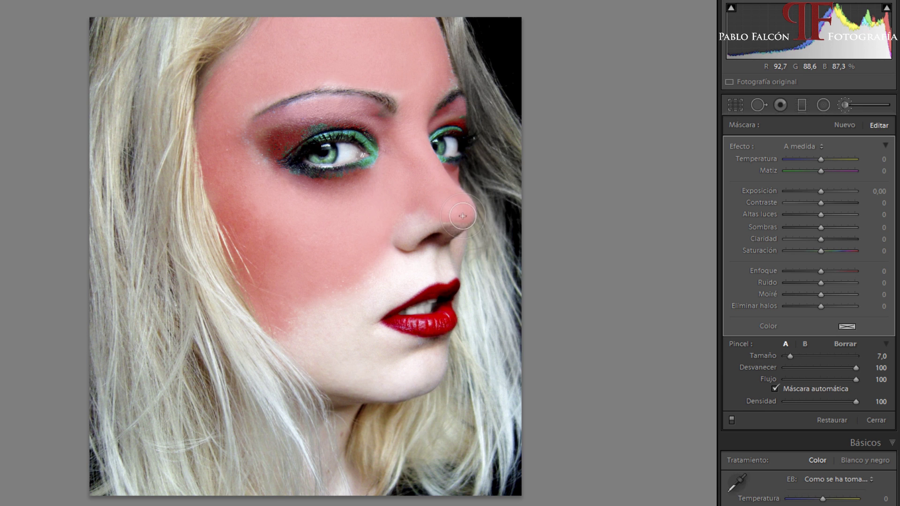
# Step: Mask the nostril edge, skin under the nose, and around and below the lips
pyautogui.scroll(-5, 380, 227)
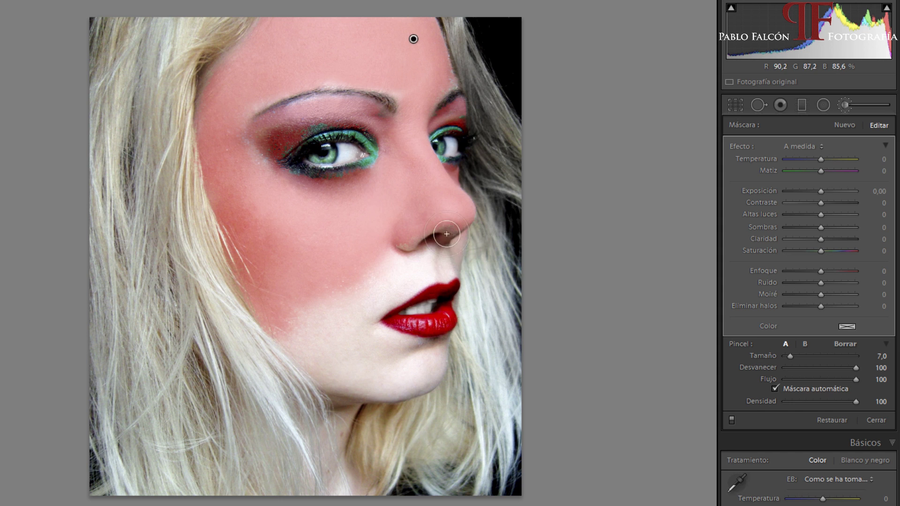
pyautogui.moveTo(453, 229); pyautogui.dragTo(444, 245)
pyautogui.scroll(2, 425, 264)
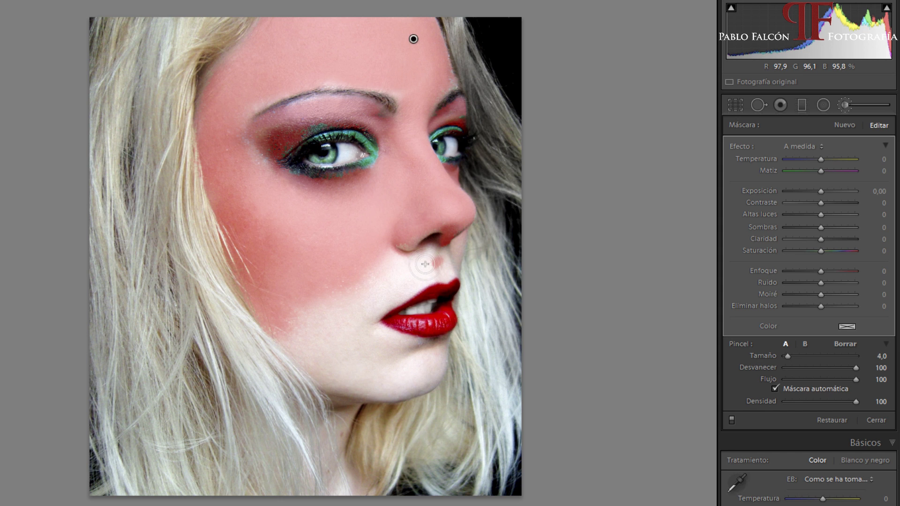
pyautogui.moveTo(434, 262)
pyautogui.mouseDown()
pyautogui.moveTo(370, 274)
pyautogui.moveTo(390, 269)
pyautogui.moveTo(366, 288)
pyautogui.mouseUp()
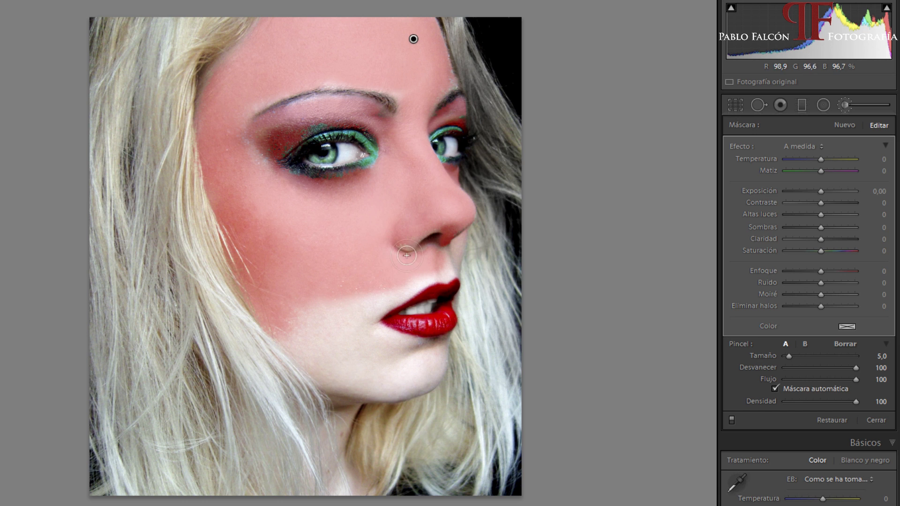
pyautogui.moveTo(388, 269)
pyautogui.mouseDown()
pyautogui.moveTo(300, 355)
pyautogui.moveTo(454, 265)
pyautogui.mouseUp()
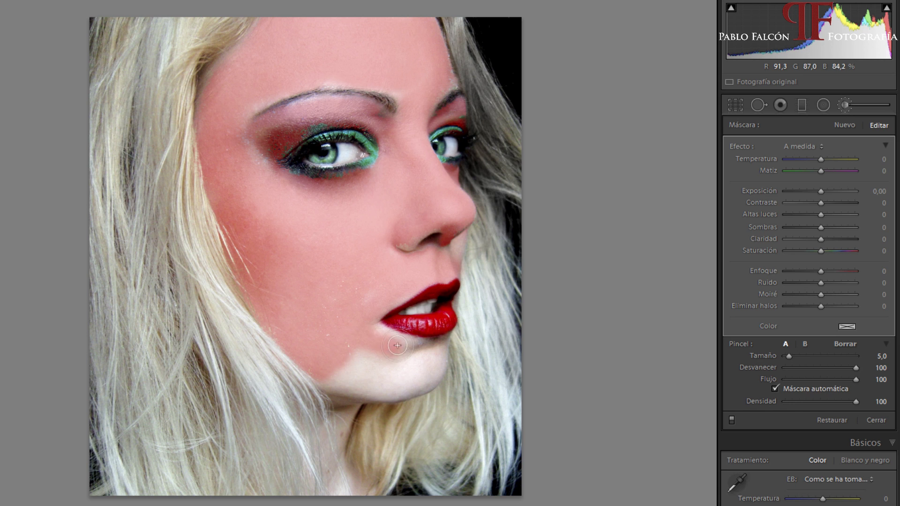
pyautogui.moveTo(373, 341)
pyautogui.mouseDown()
pyautogui.moveTo(476, 351)
pyautogui.moveTo(467, 361)
pyautogui.mouseUp()
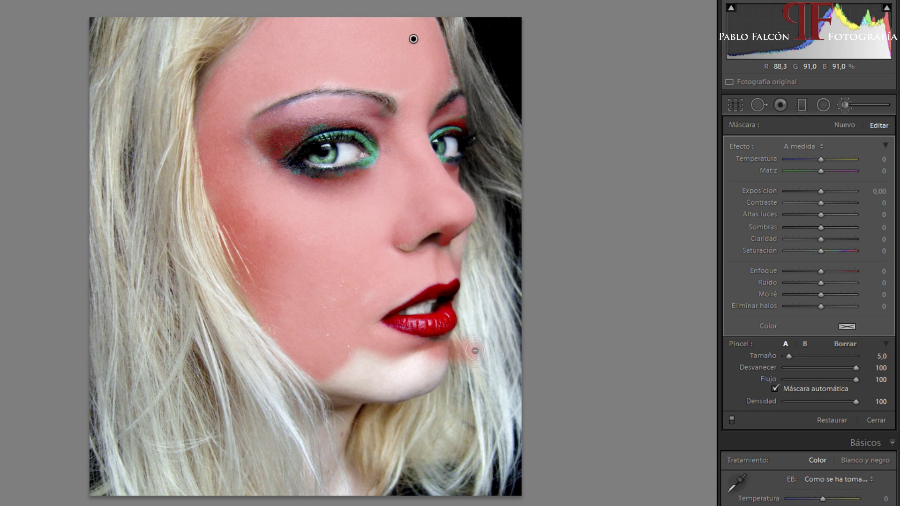
# Step: Switch the brush to Erase and clear mask spill near the chin and hair edge
pyautogui.press('a')
pyautogui.moveTo(798, 353); pyautogui.dragTo(786, 346)
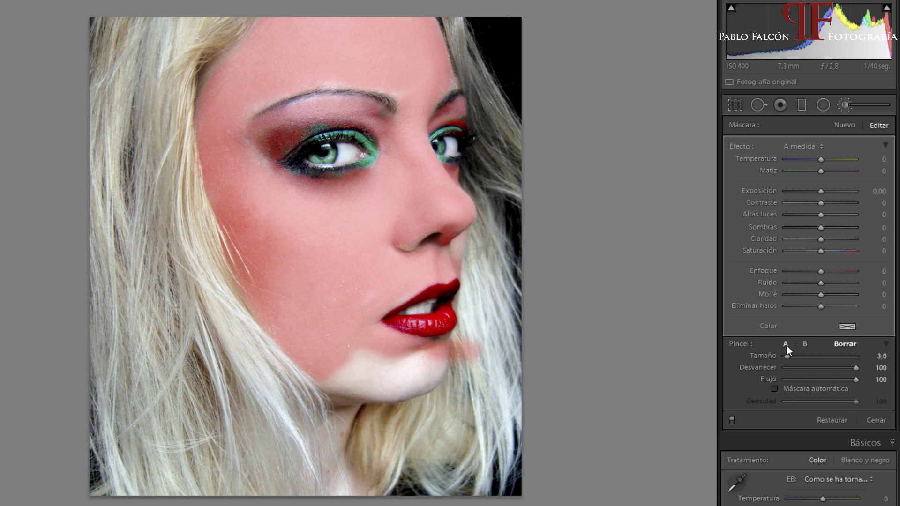
pyautogui.click(786, 345)
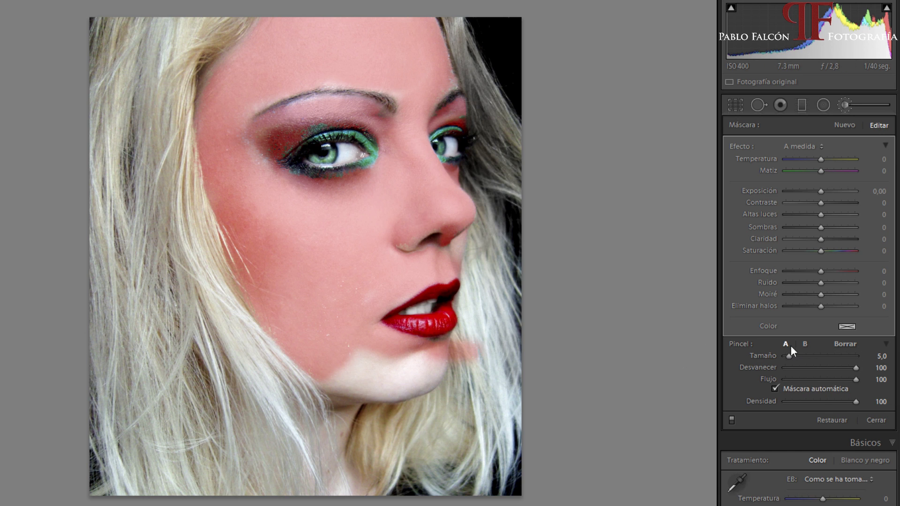
pyautogui.click(842, 344)
pyautogui.press('a')
pyautogui.press('a')
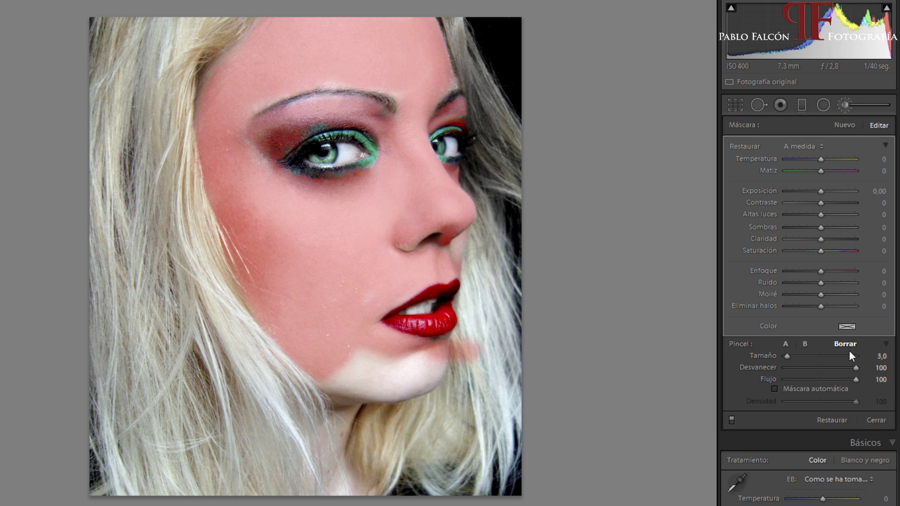
pyautogui.press('a')
pyautogui.press('a')
pyautogui.press('alt')
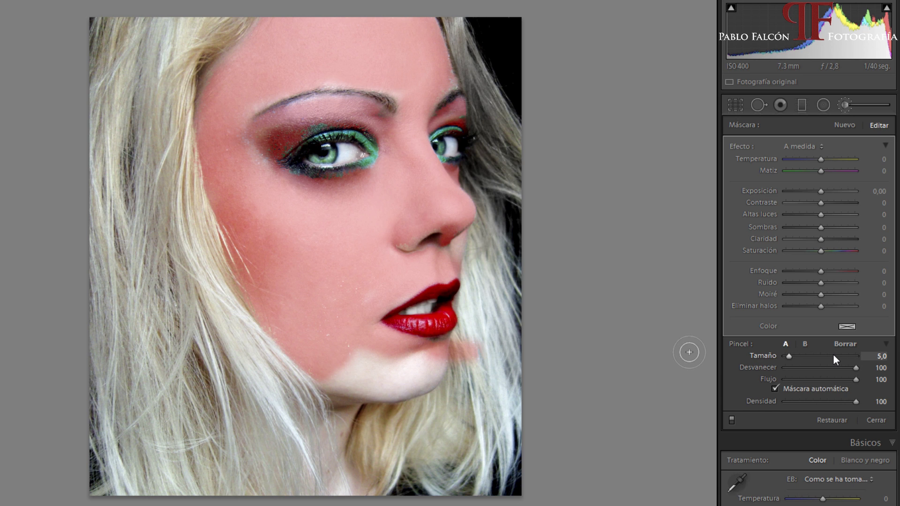
pyautogui.press('alt')
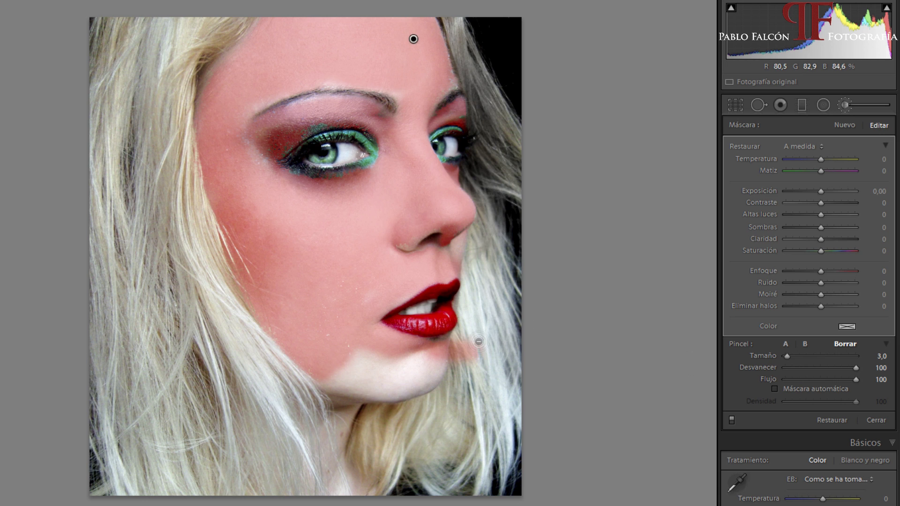
pyautogui.moveTo(468, 361); pyautogui.dragTo(464, 359)
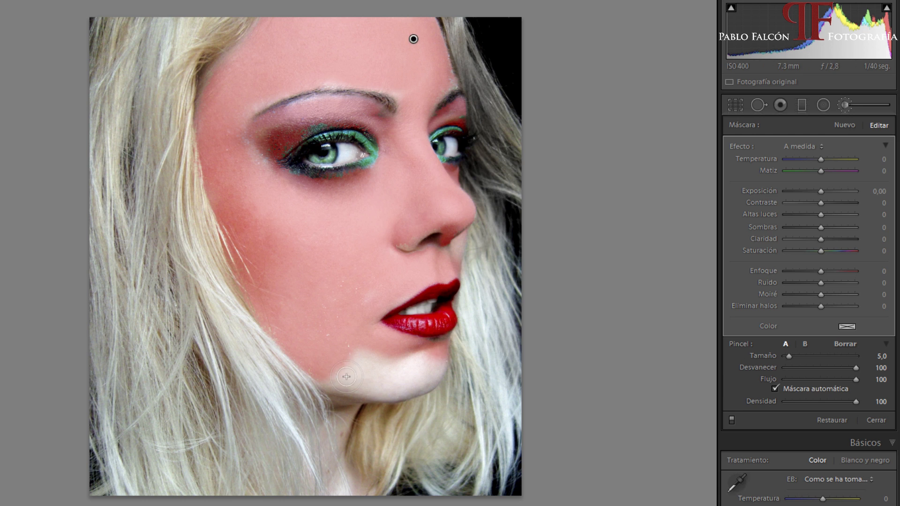
# Step: Extend the mask onto the lower jaw and chin, then turn Auto Mask off
pyautogui.scroll(2, 346, 377)
pyautogui.moveTo(347, 377)
pyautogui.mouseDown()
pyautogui.moveTo(388, 380)
pyautogui.moveTo(422, 368)
pyautogui.moveTo(436, 383)
pyautogui.moveTo(346, 482)
pyautogui.mouseUp()
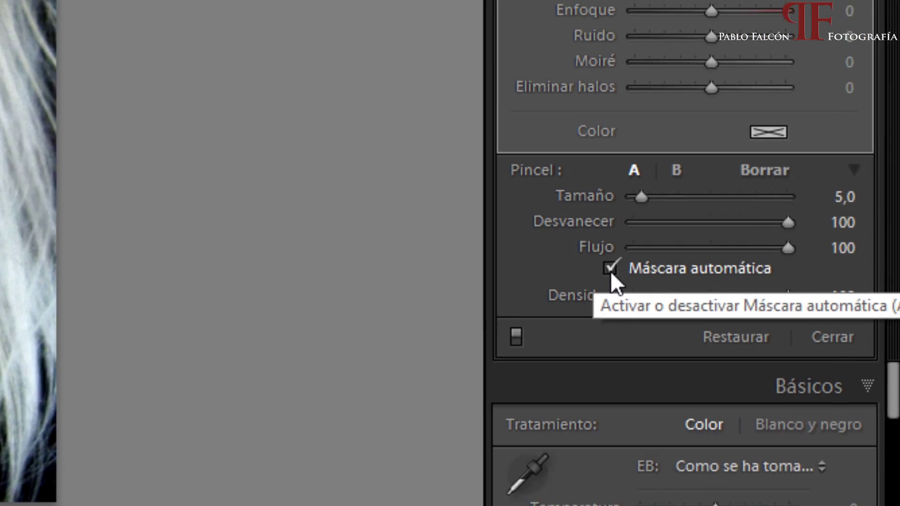
pyautogui.click(568, 240)
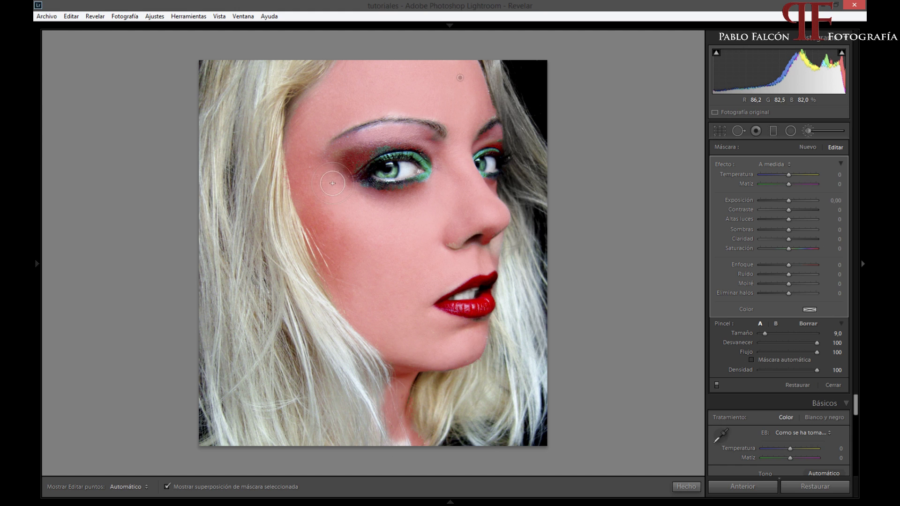
pyautogui.scroll(-3, 370, 154)
# Step: Erase mask spill near the eye, toggling the edit pin's visibility
pyautogui.press('h')
pyautogui.press('alt')
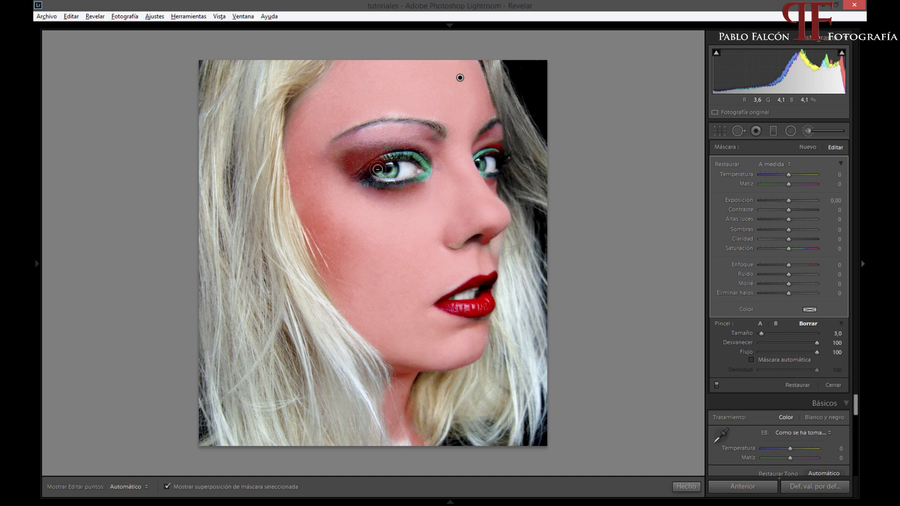
pyautogui.press('h')
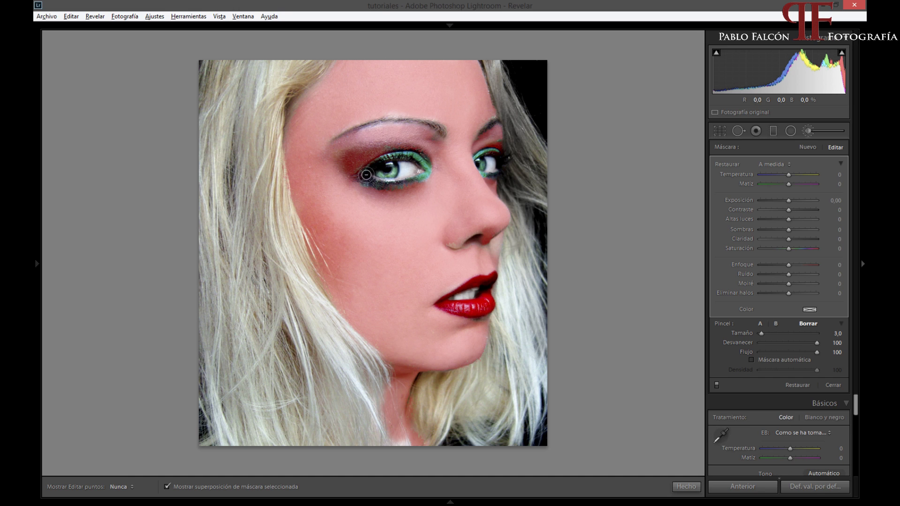
pyautogui.press('alt')
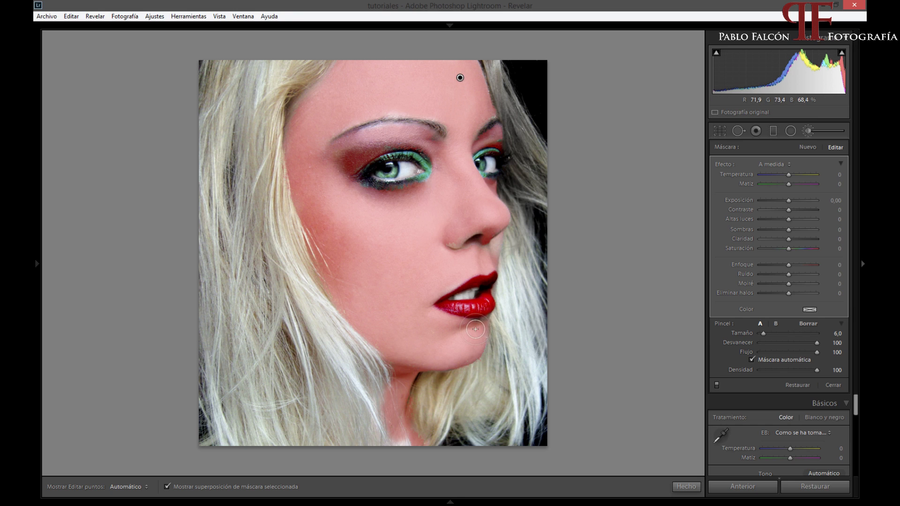
pyautogui.scroll(-3, 459, 320)
pyautogui.press('h')
pyautogui.press('h')
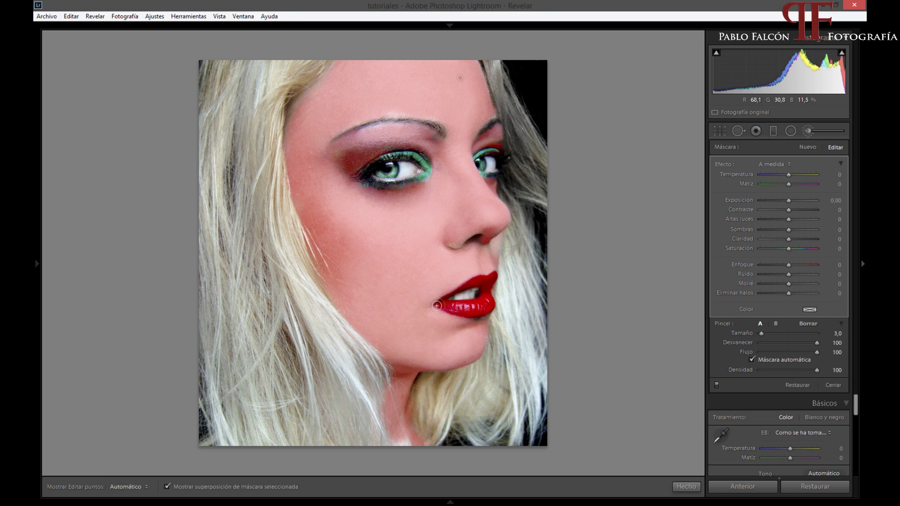
pyautogui.press('h')
pyautogui.press('h')
pyautogui.press('h')
# Step: Hide the mask overlay and set the brush Clarity to −100 and Highlights to +20
pyautogui.click(196, 486)
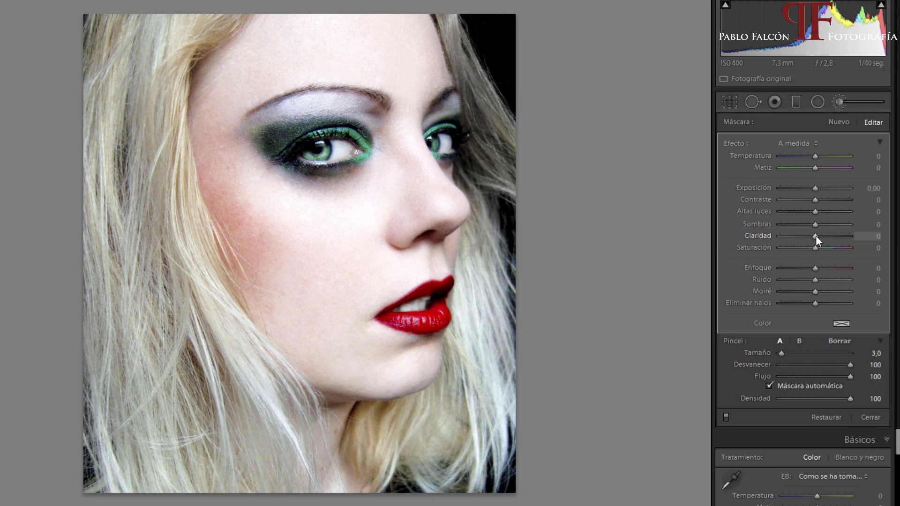
pyautogui.moveTo(815, 235); pyautogui.dragTo(739, 235)
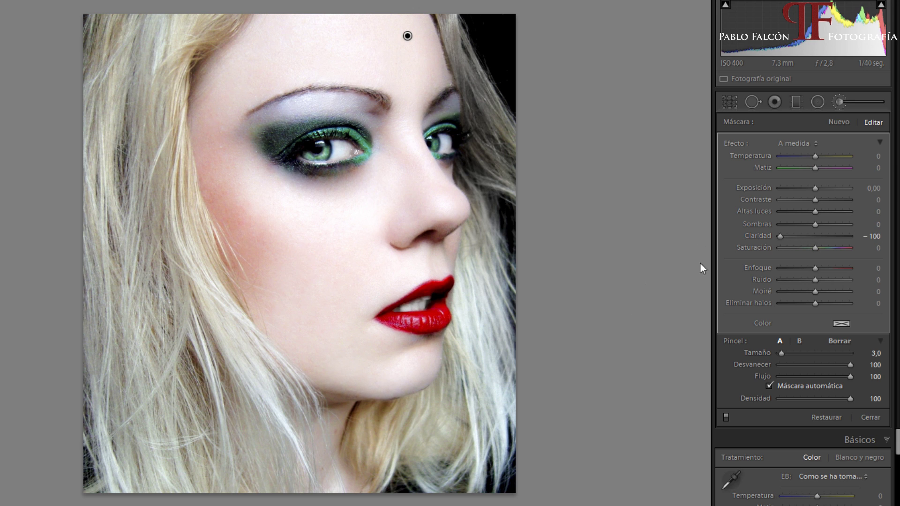
pyautogui.moveTo(783, 235)
pyautogui.mouseDown()
pyautogui.moveTo(797, 239)
pyautogui.moveTo(789, 235)
pyautogui.moveTo(673, 352)
pyautogui.mouseUp()
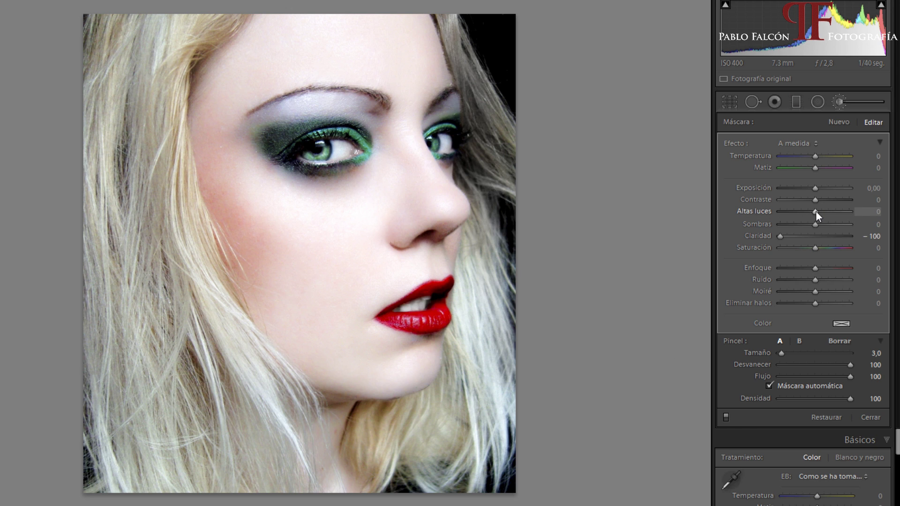
pyautogui.moveTo(817, 211); pyautogui.dragTo(855, 216)
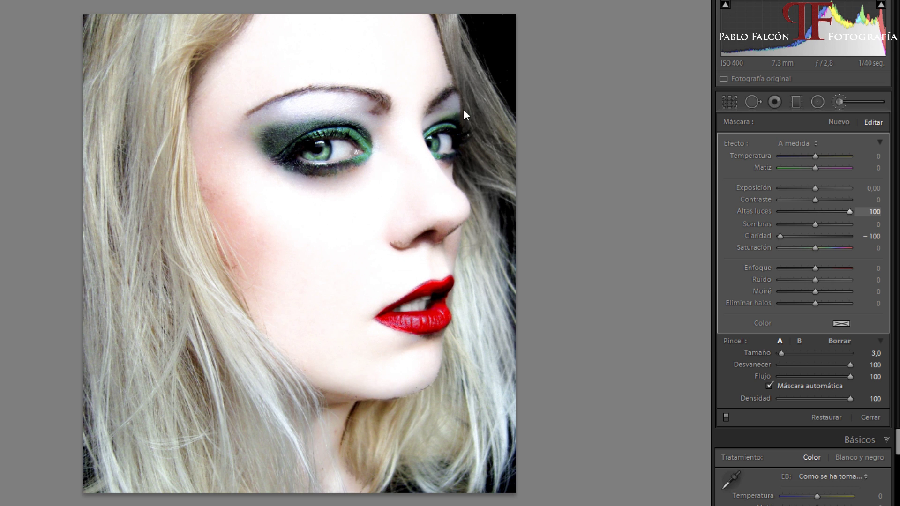
pyautogui.moveTo(849, 211); pyautogui.dragTo(823, 212)
pyautogui.doubleClick(846, 211)
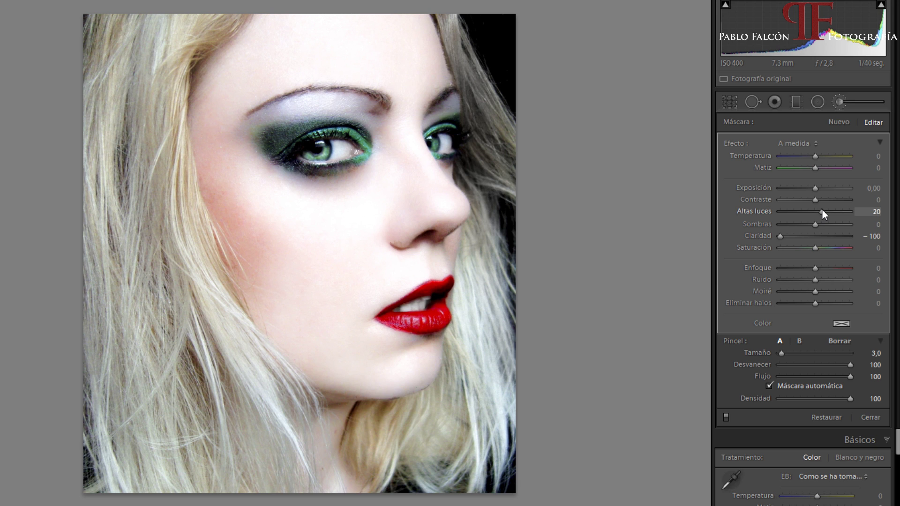
pyautogui.moveTo(822, 209); pyautogui.dragTo(822, 210)
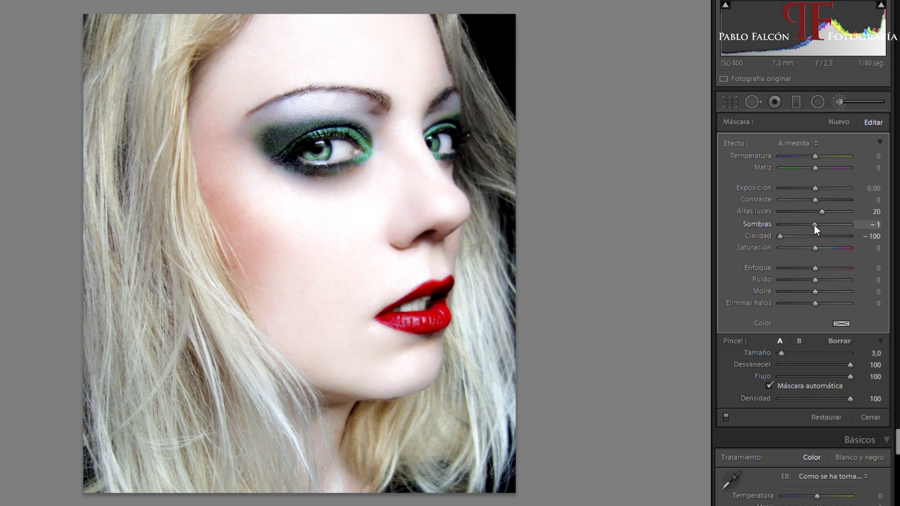
# Step: Set the brush Shadows to −26 and zoom in to inspect the skin
pyautogui.moveTo(812, 224); pyautogui.dragTo(806, 224)
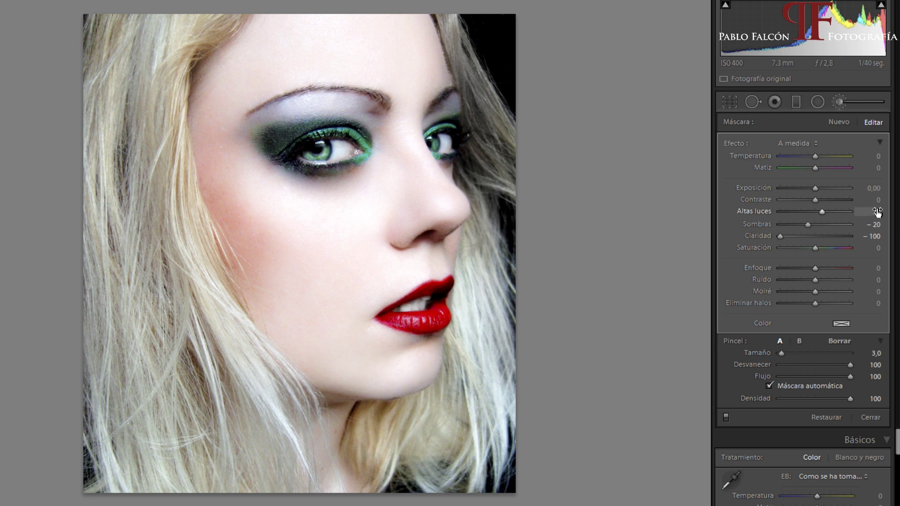
pyautogui.click(876, 229)
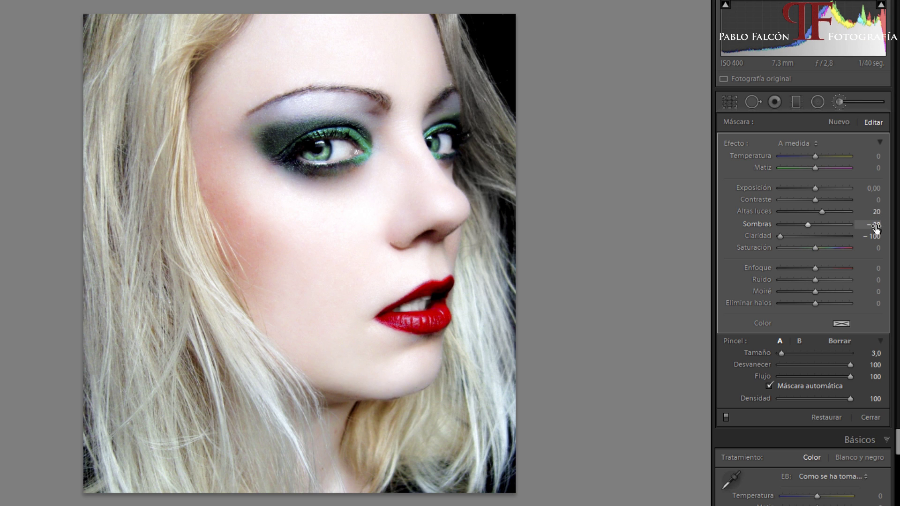
pyautogui.write('-20')
pyautogui.press('Return')
pyautogui.moveTo(807, 224); pyautogui.dragTo(803, 225)
pyautogui.moveTo(803, 224); pyautogui.dragTo(805, 223)
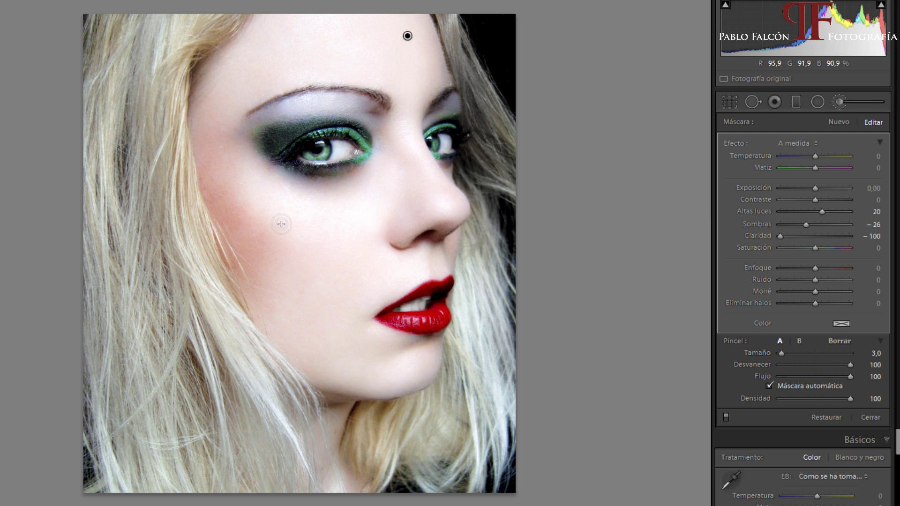
pyautogui.press('z')
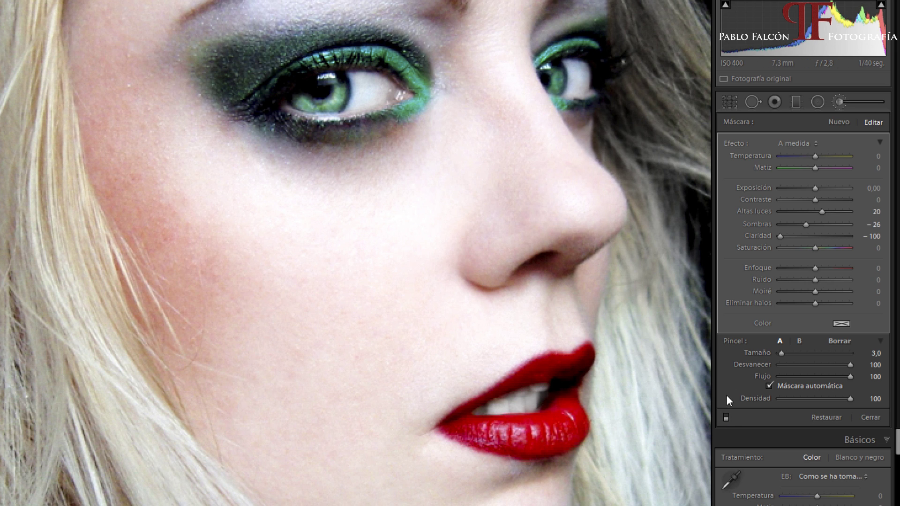
# Step: Compare the brush effect on/off, settle its Sharpness at +40, and zoom out to fit
pyautogui.click(725, 417)
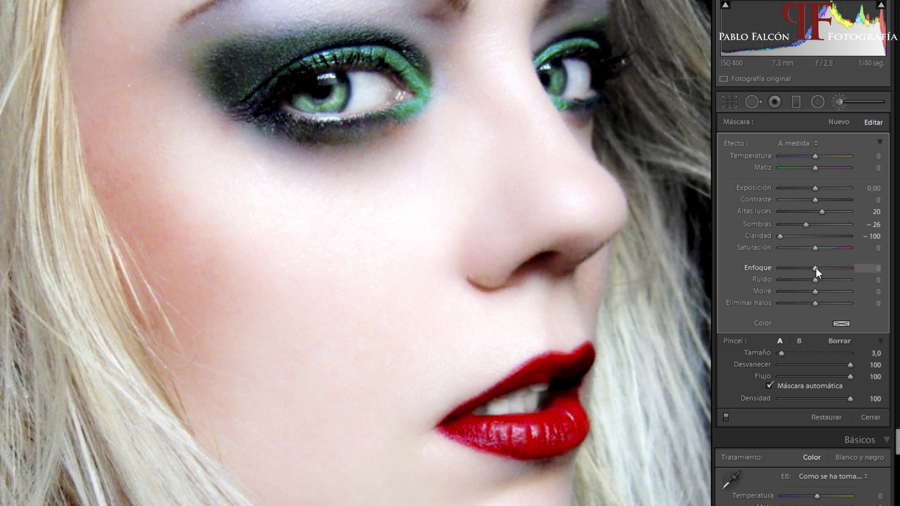
pyautogui.moveTo(816, 268); pyautogui.dragTo(845, 268)
pyautogui.moveTo(847, 269); pyautogui.dragTo(829, 266)
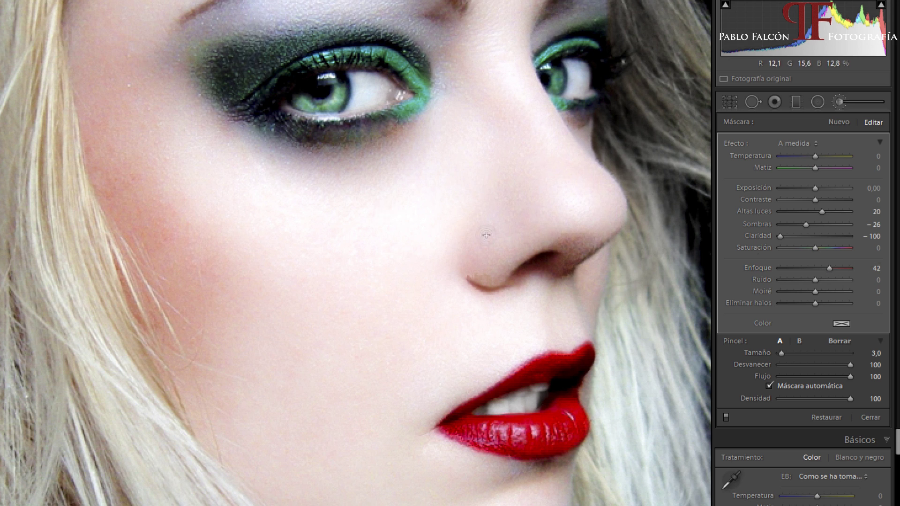
pyautogui.click(828, 269)
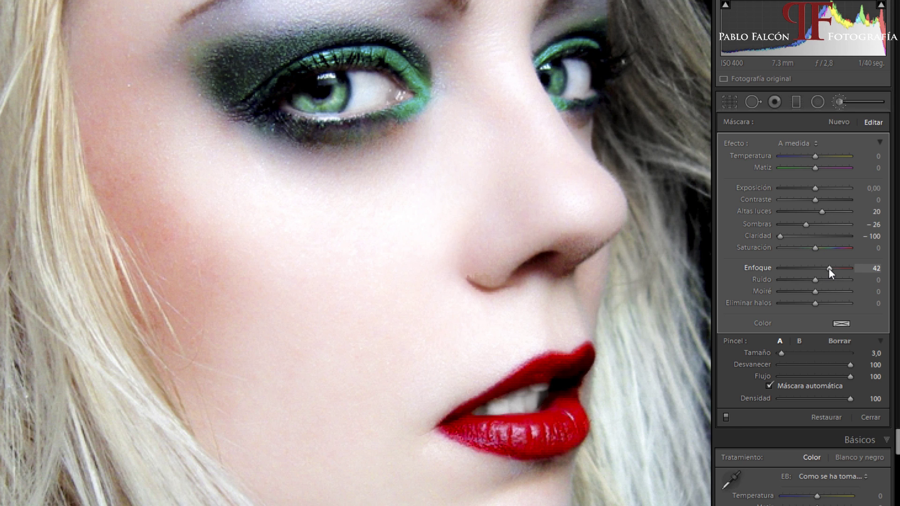
pyautogui.doubleClick(829, 268)
pyautogui.moveTo(813, 268); pyautogui.dragTo(826, 272)
pyautogui.moveTo(828, 271); pyautogui.dragTo(829, 271)
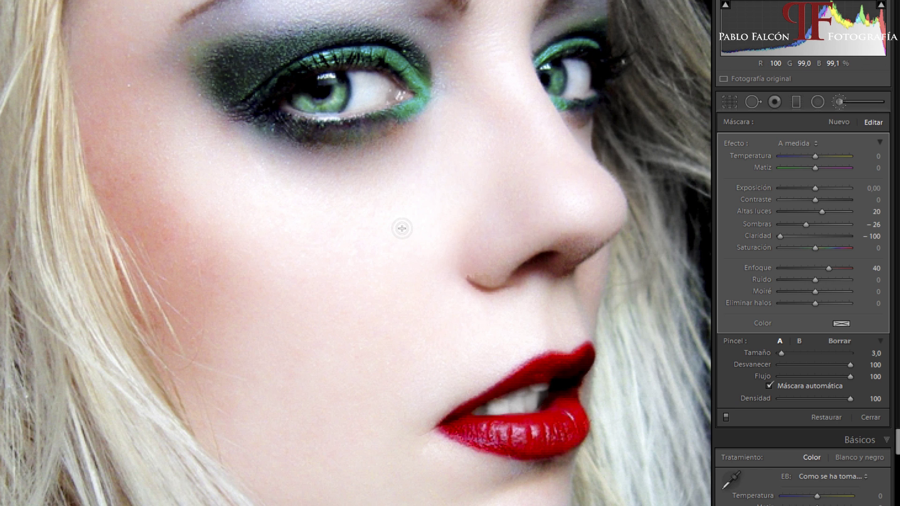
pyautogui.press('z')
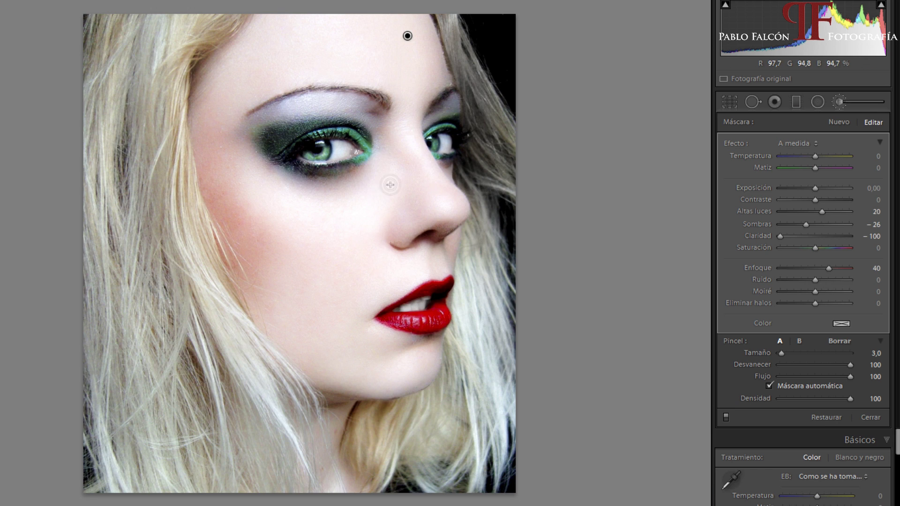
# Step: Toggle the skin-softening brush off and on to compare, then close the brush panel
pyautogui.click(725, 415)
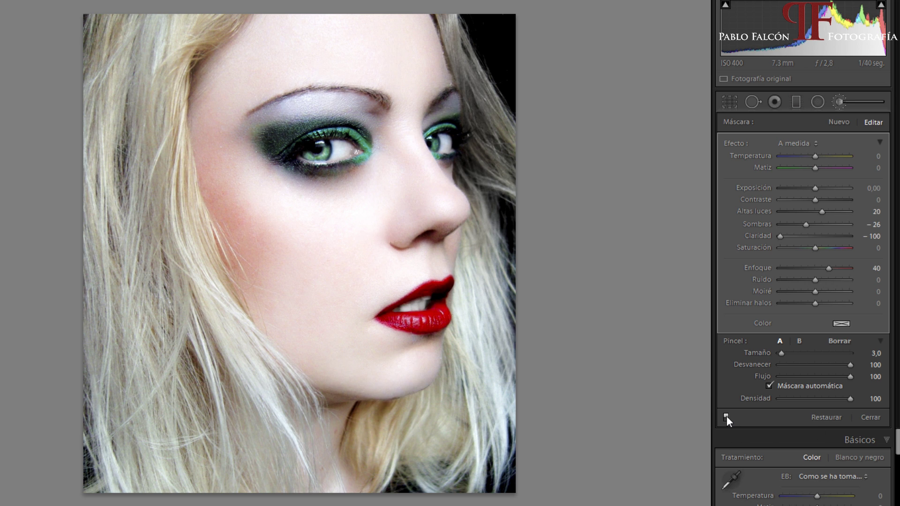
pyautogui.click(726, 416)
pyautogui.click(726, 416)
pyautogui.click(874, 418)
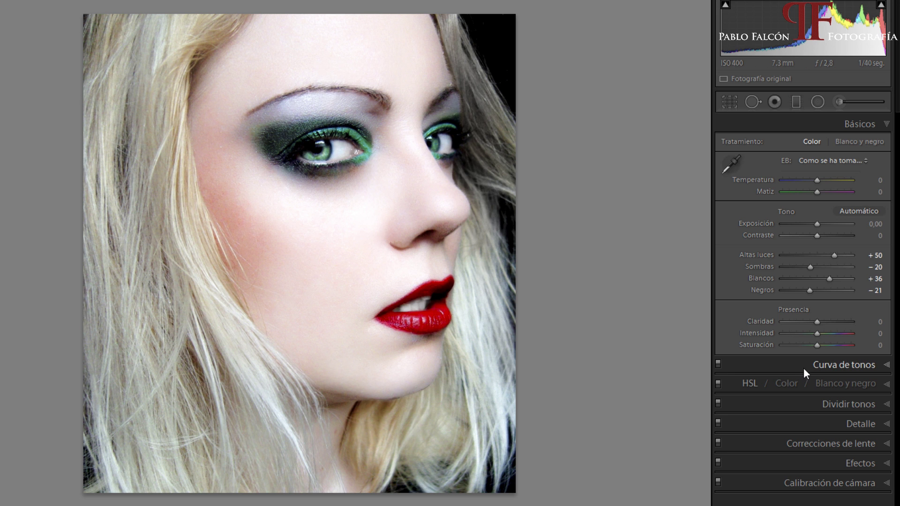
# Step: Expand the Tone Curve and set Highlights +20, Lights +20 and Darks −20
pyautogui.click(837, 364)
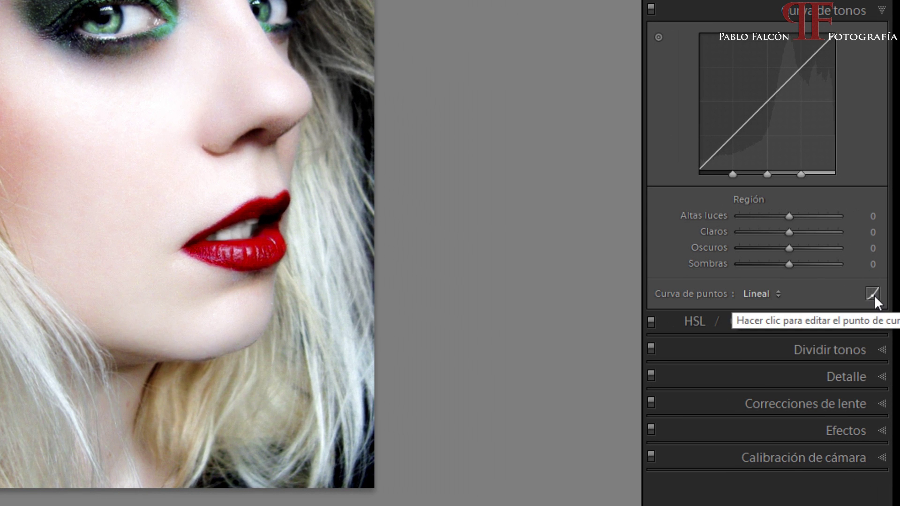
pyautogui.click(873, 295)
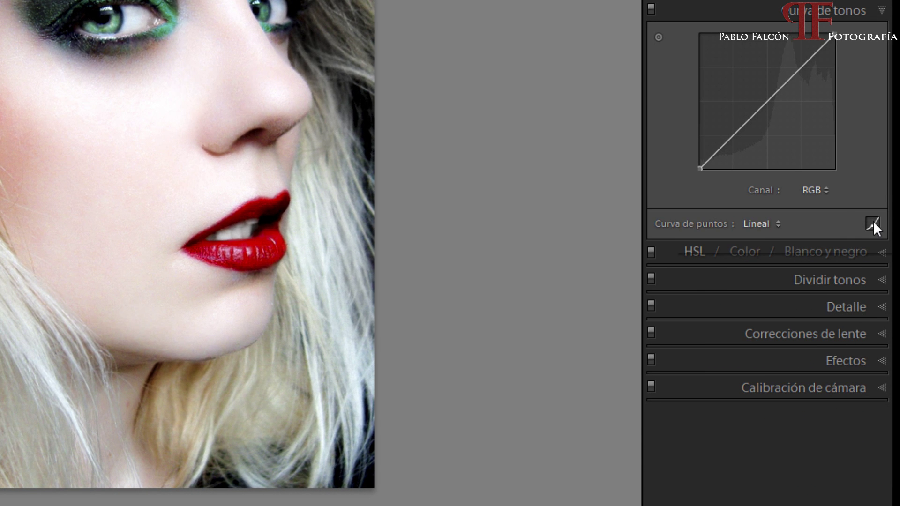
pyautogui.click(872, 224)
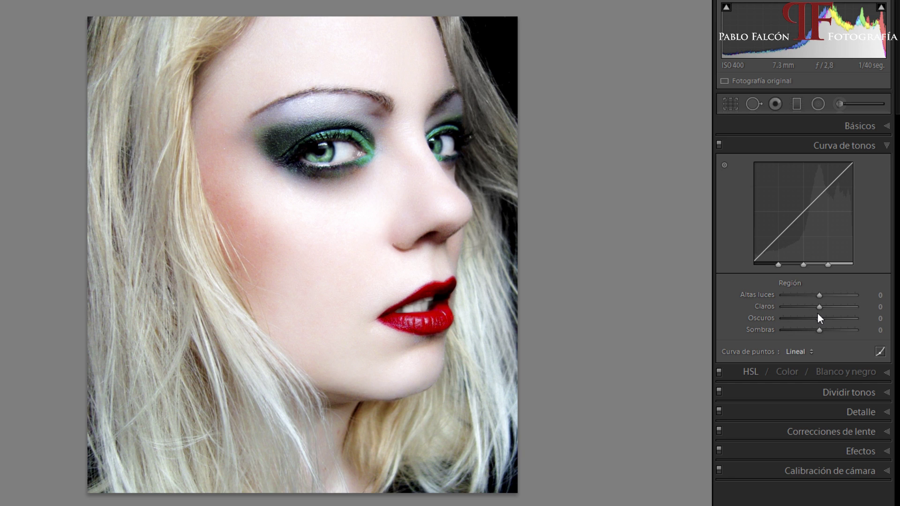
pyautogui.click(872, 295)
pyautogui.write('20')
pyautogui.press('Tab')
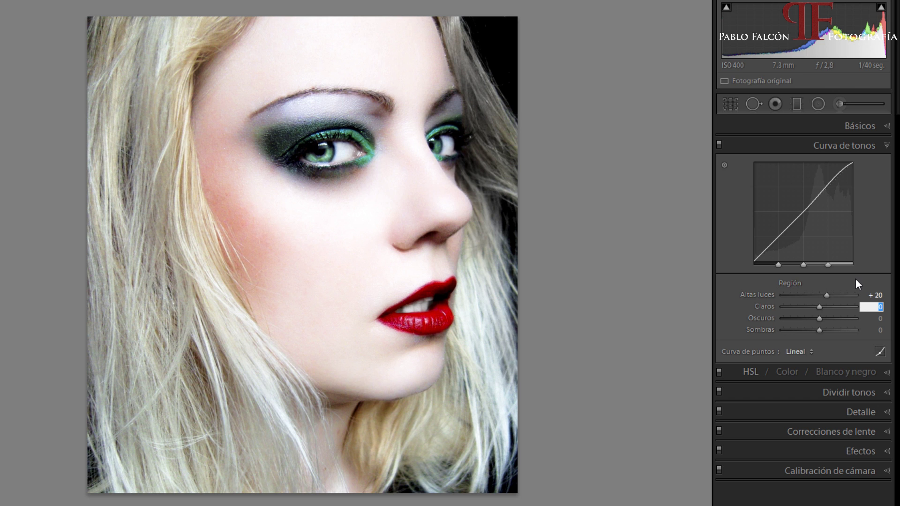
pyautogui.write('20')
pyautogui.press('Return')
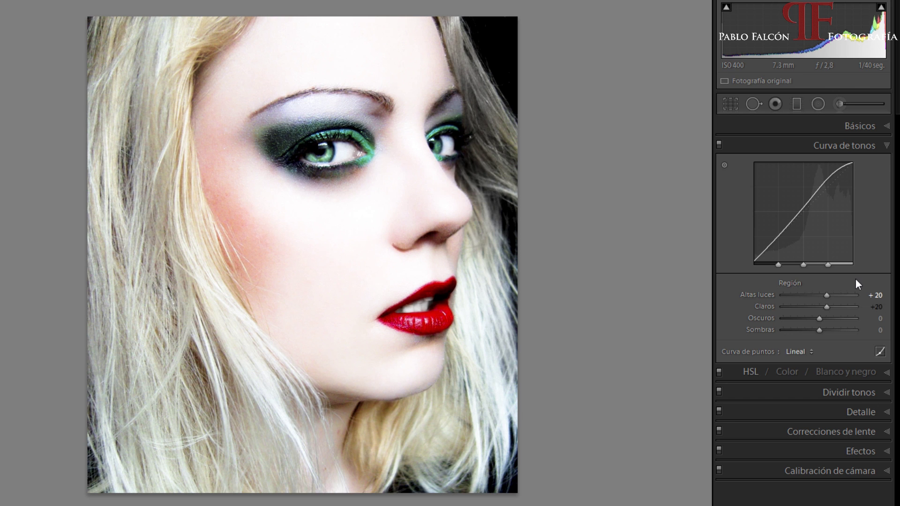
pyautogui.press('Tab')
pyautogui.write('-2')
pyautogui.write('0')
pyautogui.press('Tab')
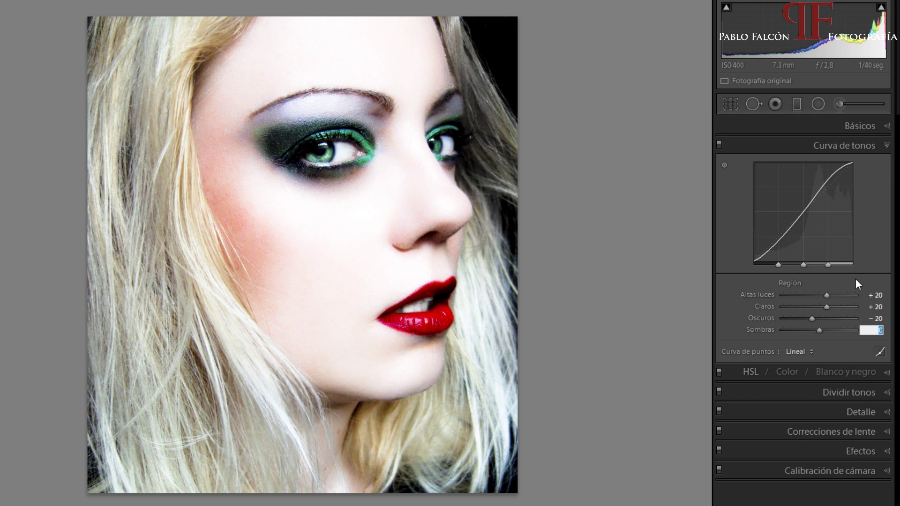
pyautogui.write('-2')
pyautogui.write('0')
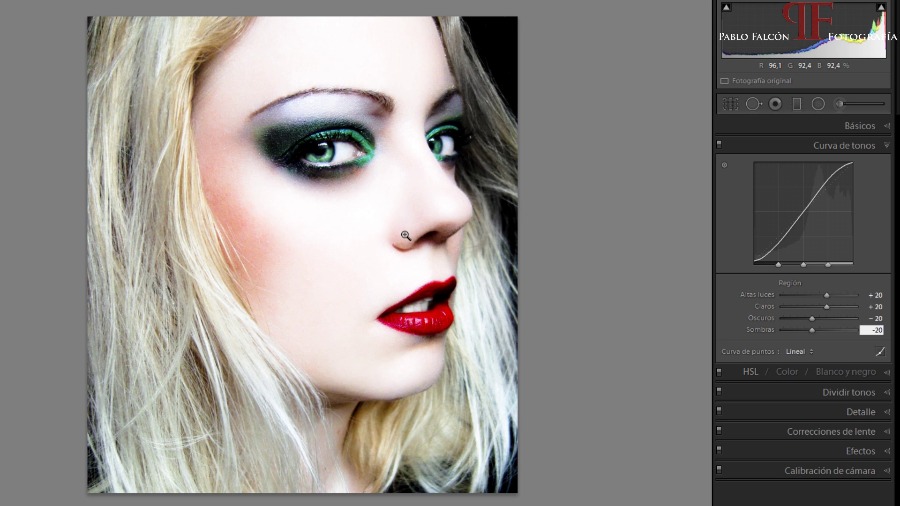
# Step: Set the tone curve regions to Highlights +15, Lights +15, Darks −19 and Shadows −10
pyautogui.click(827, 297)
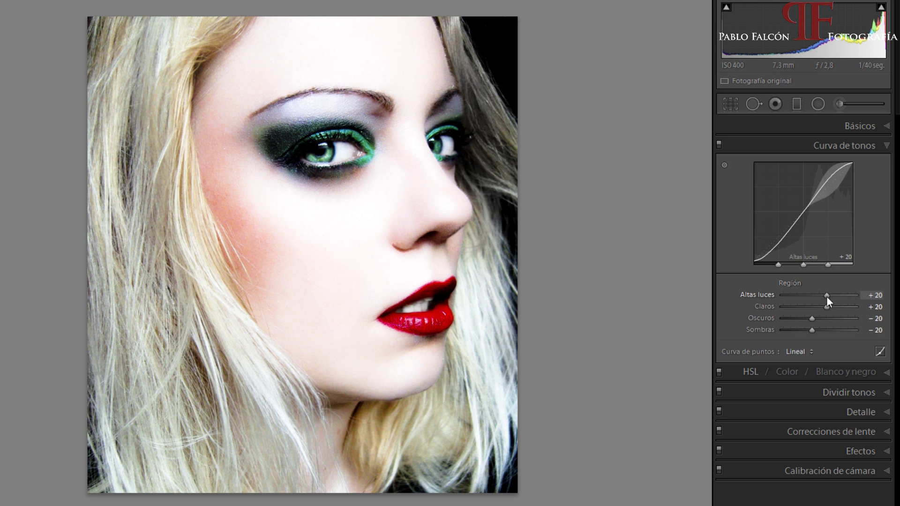
pyautogui.moveTo(826, 298); pyautogui.dragTo(824, 296)
pyautogui.moveTo(827, 307); pyautogui.dragTo(825, 305)
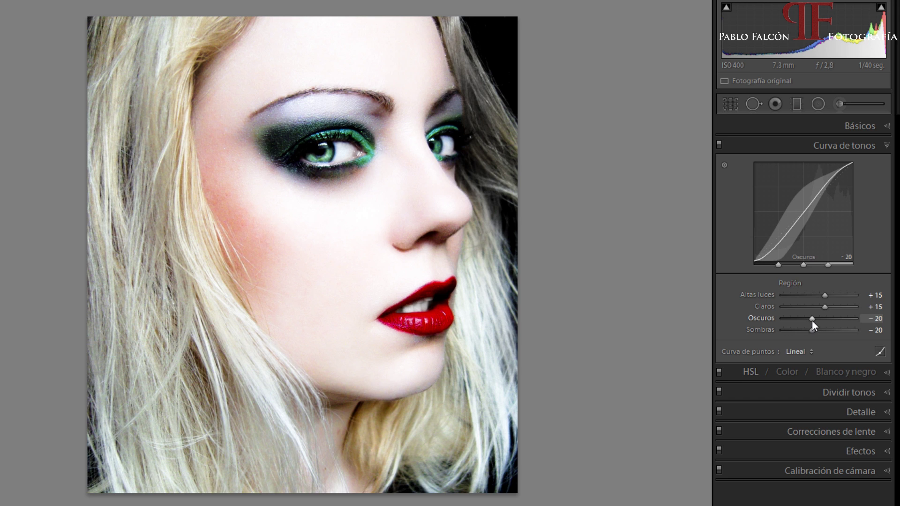
pyautogui.moveTo(812, 317); pyautogui.dragTo(812, 316)
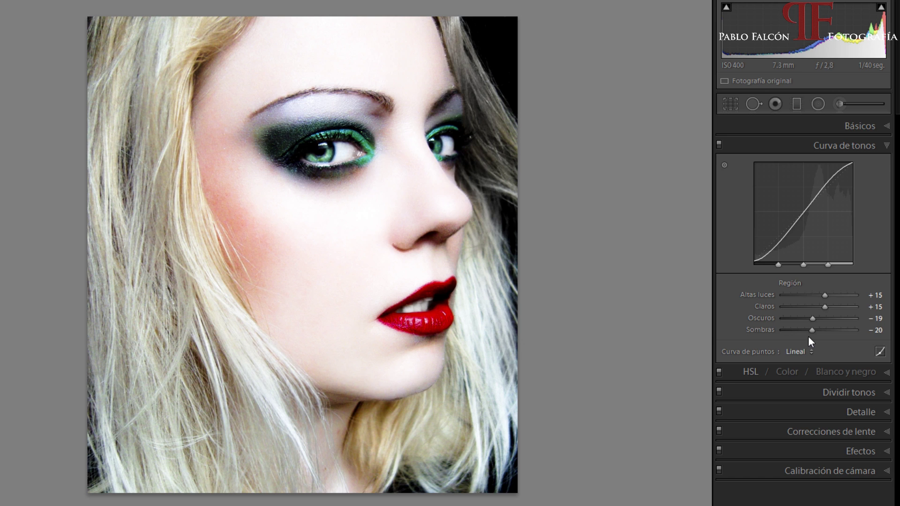
pyautogui.moveTo(811, 331); pyautogui.dragTo(813, 330)
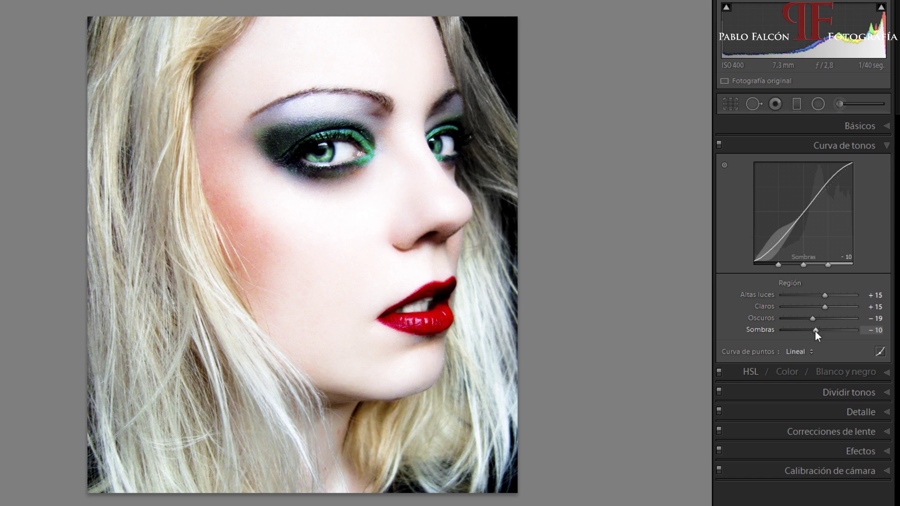
pyautogui.click(719, 145)
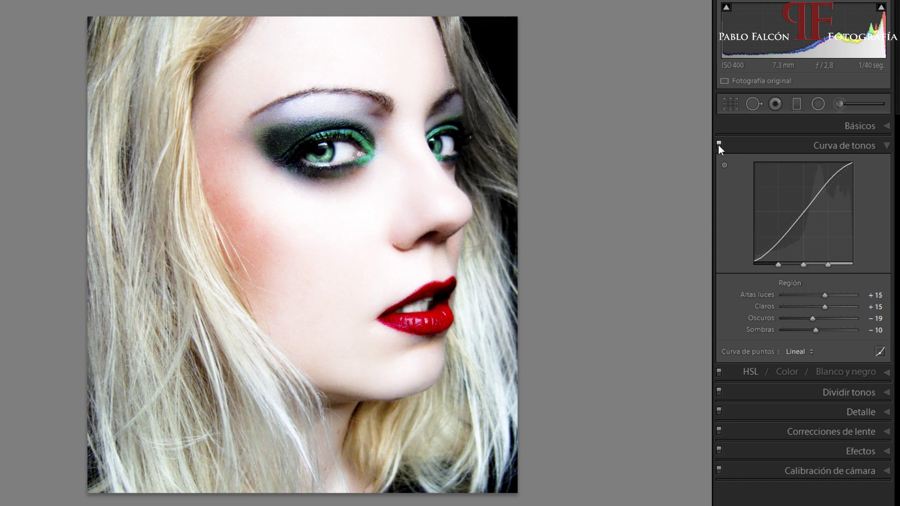
# Step: Compare the tone curve on and off, then raise Basic Vibrance to +21
pyautogui.click(719, 144)
pyautogui.click(718, 144)
pyautogui.click(718, 144)
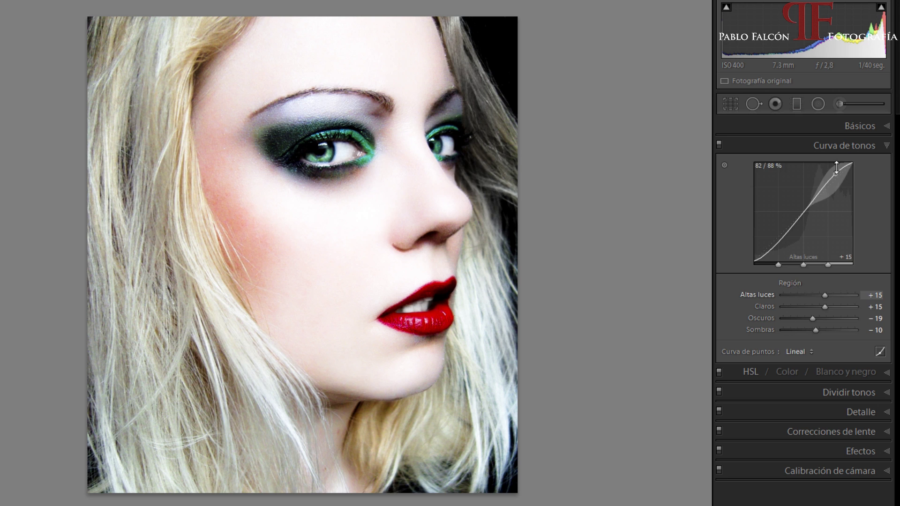
pyautogui.click(834, 124)
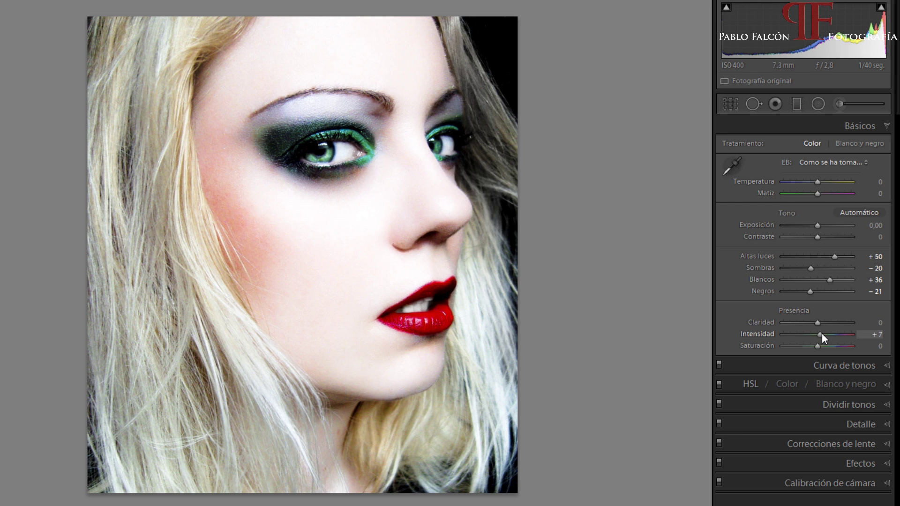
pyautogui.moveTo(824, 333); pyautogui.dragTo(827, 334)
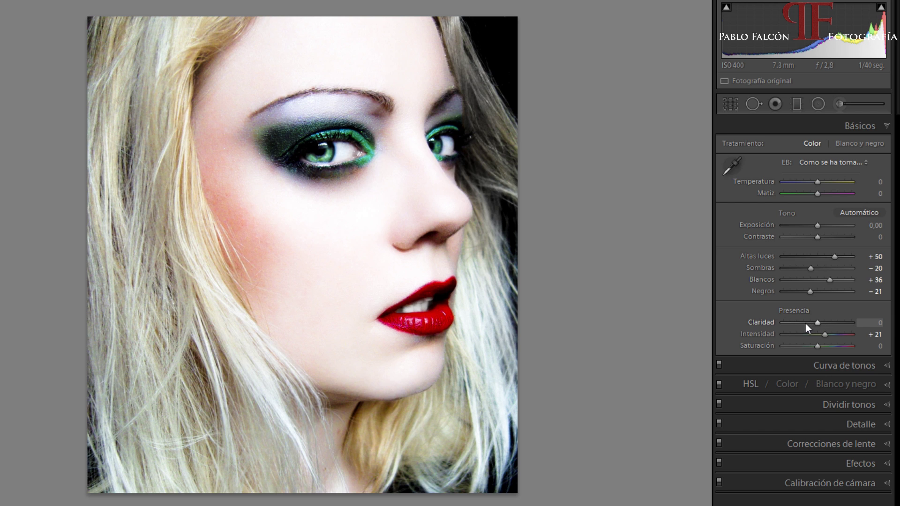
# Step: Start a new Adjustment Brush with Auto Mask off, enlarge it, and paint over the hair
pyautogui.click(839, 105)
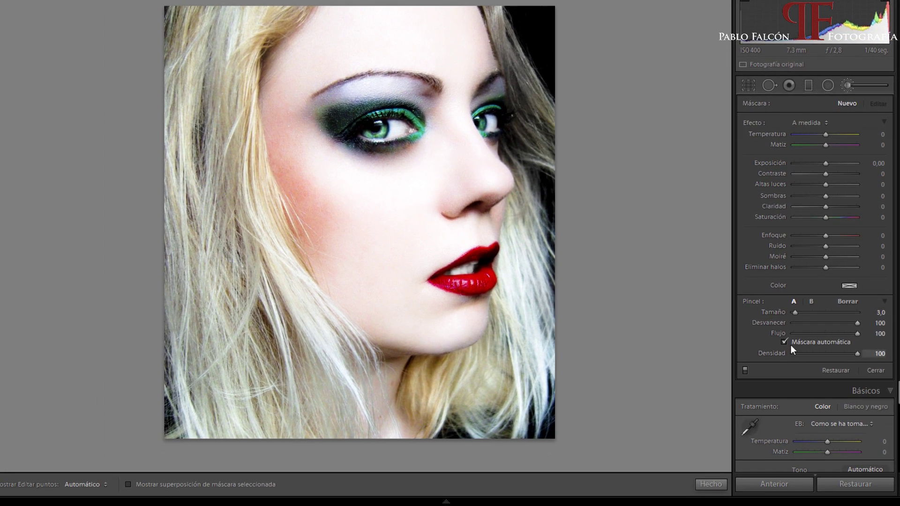
pyautogui.click(784, 342)
pyautogui.click(457, 26)
pyautogui.press(']')
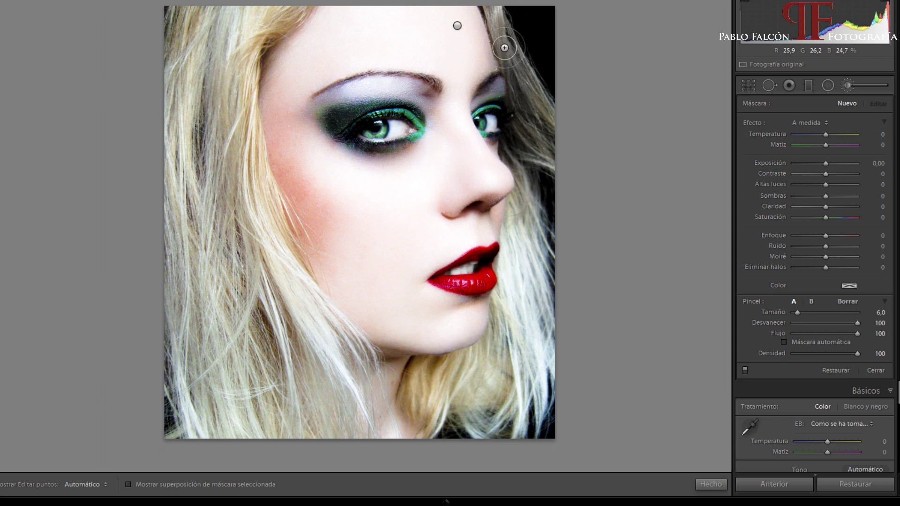
pyautogui.scroll(3, 395, 30)
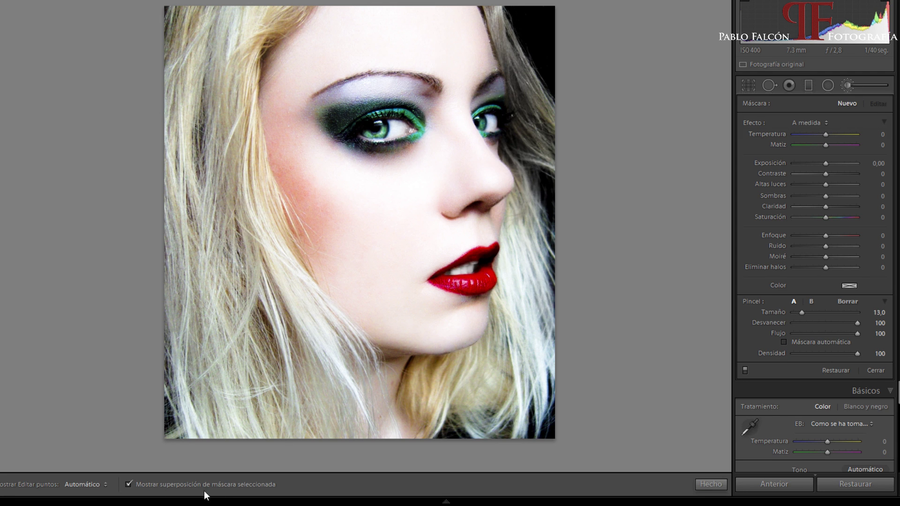
pyautogui.press(']')
pyautogui.press('h')
pyautogui.moveTo(191, 281)
pyautogui.mouseDown()
pyautogui.moveTo(256, 186)
pyautogui.moveTo(272, 244)
pyautogui.moveTo(161, 412)
pyautogui.moveTo(150, 381)
pyautogui.moveTo(498, 408)
pyautogui.moveTo(450, 412)
pyautogui.moveTo(539, 384)
pyautogui.moveTo(375, 347)
pyautogui.moveTo(305, 251)
pyautogui.moveTo(471, 172)
pyautogui.moveTo(558, 170)
pyautogui.moveTo(557, 155)
pyautogui.moveTo(352, 286)
pyautogui.moveTo(465, 361)
pyautogui.moveTo(562, 297)
pyautogui.moveTo(563, 226)
pyautogui.moveTo(546, 341)
pyautogui.mouseUp()
# Step: Extend the mask over the top background, left brow, upper-lid crease and above the lip with smaller brushes
pyautogui.moveTo(581, 19)
pyautogui.mouseDown()
pyautogui.moveTo(304, 28)
pyautogui.moveTo(269, 11)
pyautogui.mouseUp()
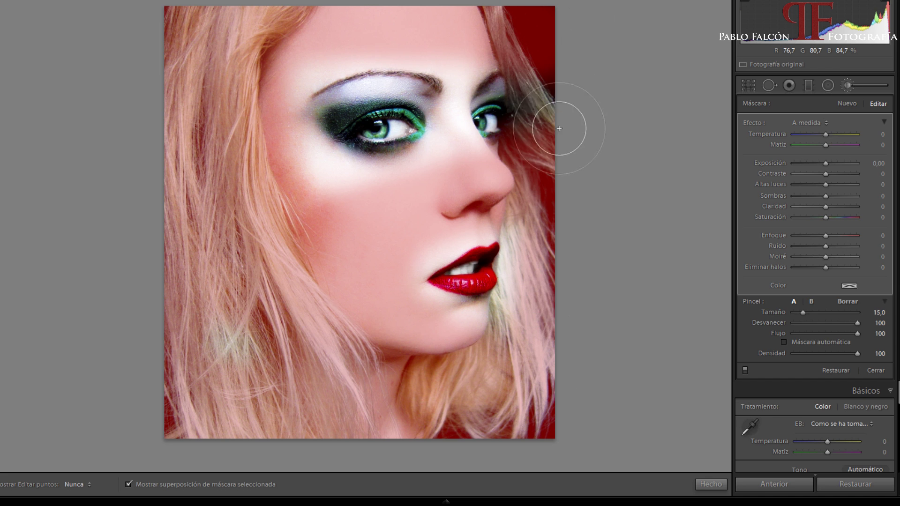
pyautogui.press('[')
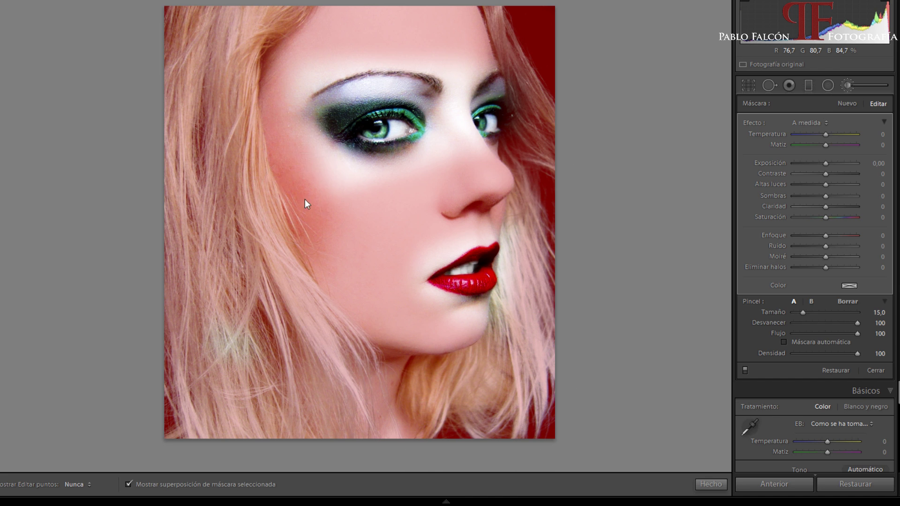
pyautogui.press('h')
pyautogui.press('[')
pyautogui.moveTo(290, 101)
pyautogui.mouseDown()
pyautogui.moveTo(361, 71)
pyautogui.moveTo(434, 84)
pyautogui.mouseUp()
pyautogui.press('[')
pyautogui.press('h')
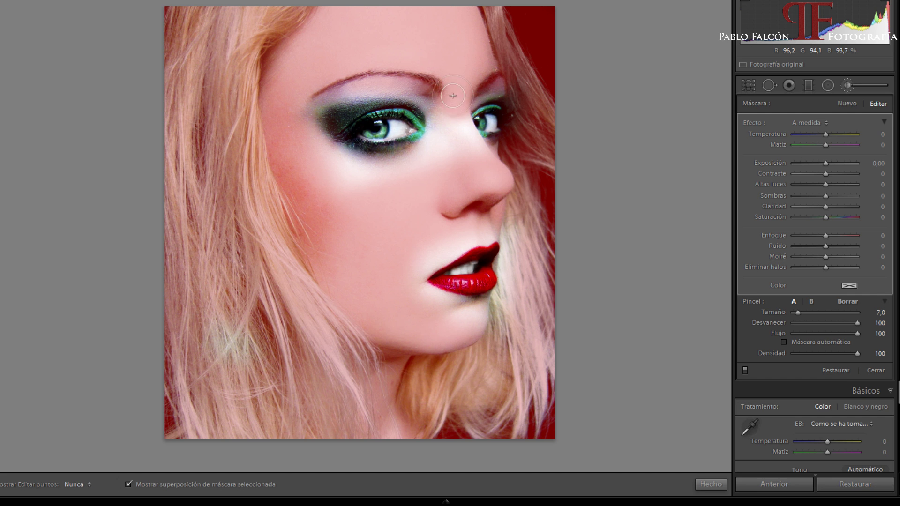
pyautogui.moveTo(436, 105)
pyautogui.mouseDown()
pyautogui.moveTo(345, 98)
pyautogui.moveTo(307, 124)
pyautogui.moveTo(328, 143)
pyautogui.moveTo(403, 160)
pyautogui.moveTo(443, 125)
pyautogui.moveTo(464, 140)
pyautogui.moveTo(474, 131)
pyautogui.moveTo(478, 150)
pyautogui.mouseUp()
pyautogui.press('[')
pyautogui.press('[')
pyautogui.press('[')
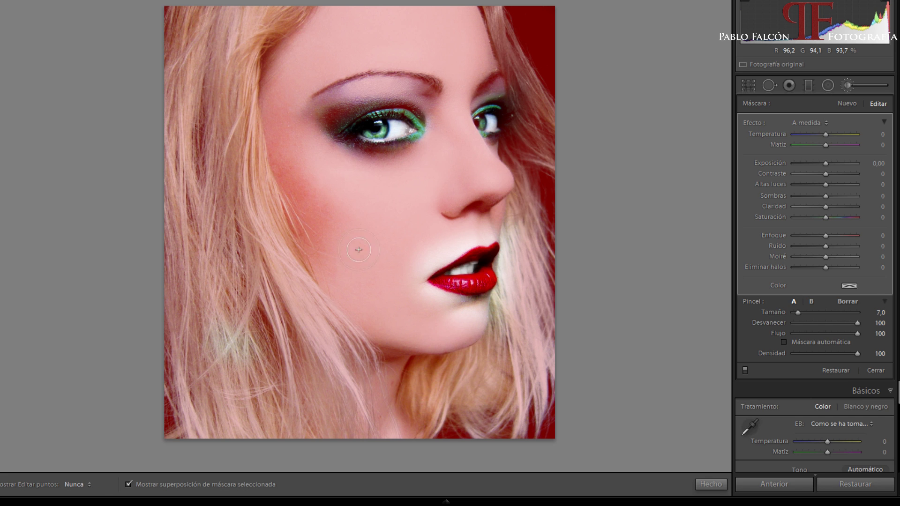
pyautogui.moveTo(397, 258)
pyautogui.mouseDown()
pyautogui.moveTo(492, 232)
pyautogui.moveTo(430, 254)
pyautogui.moveTo(429, 281)
pyautogui.moveTo(494, 286)
pyautogui.moveTo(416, 299)
pyautogui.moveTo(457, 319)
pyautogui.moveTo(488, 312)
pyautogui.moveTo(469, 250)
pyautogui.mouseUp()
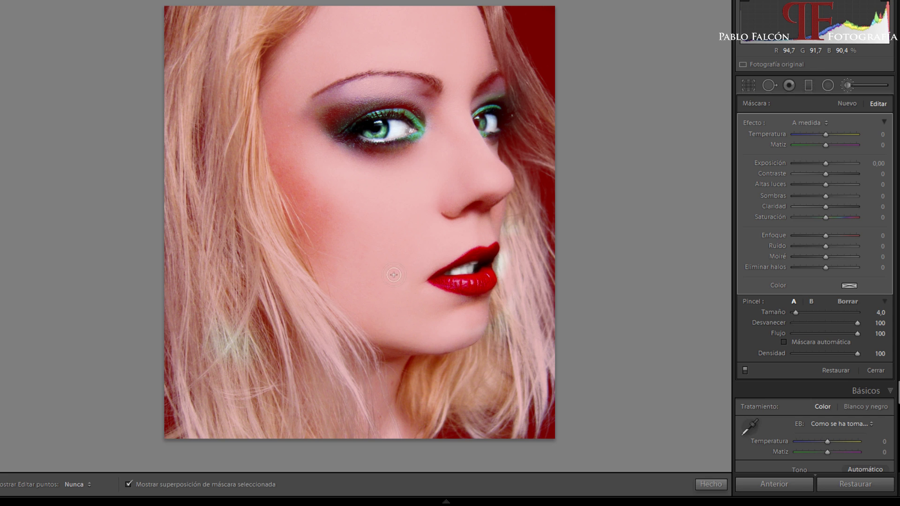
# Step: Resize the brush and paint the missed greenish hair patch at the lower left into the mask
pyautogui.press('h')
pyautogui.press('h')
pyautogui.scroll(7, 250, 328)
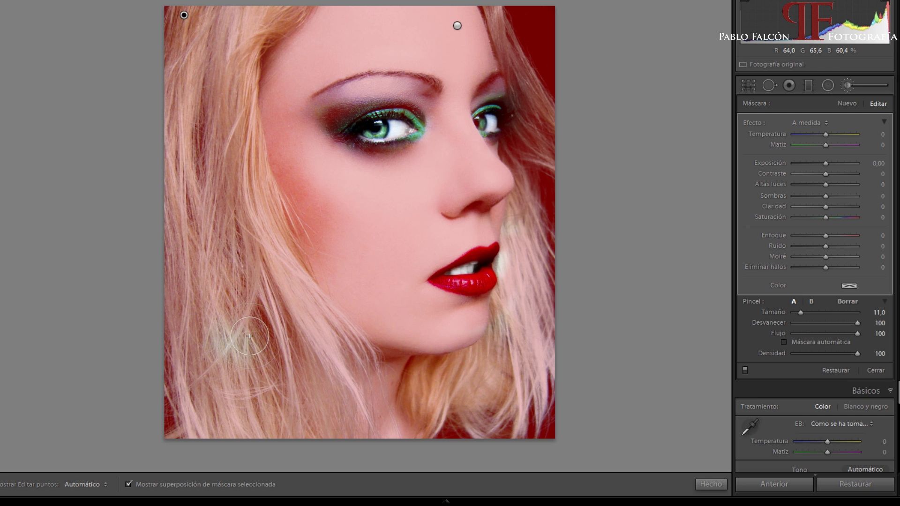
pyautogui.scroll(-3, 543, 304)
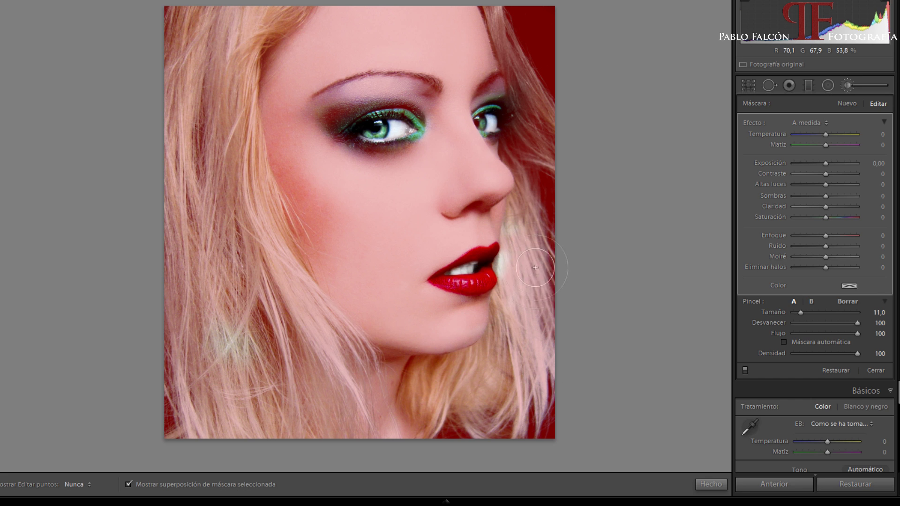
pyautogui.press('h')
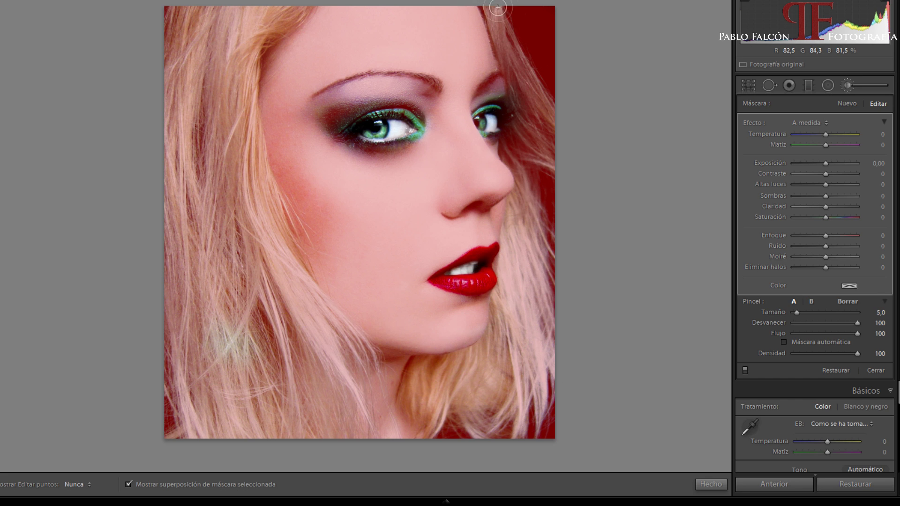
pyautogui.scroll(2, 216, 114)
pyautogui.press('h')
pyautogui.scroll(1, 232, 309)
pyautogui.moveTo(235, 328); pyautogui.dragTo(254, 354)
# Step: Hide the mask overlay, set the brush Clarity to −61, and close the Adjustment Brush
pyautogui.press('h')
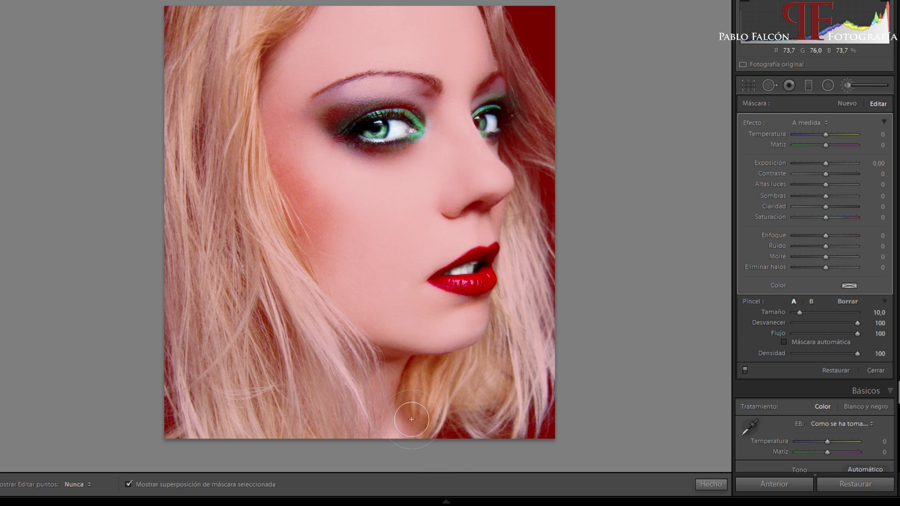
pyautogui.press('h')
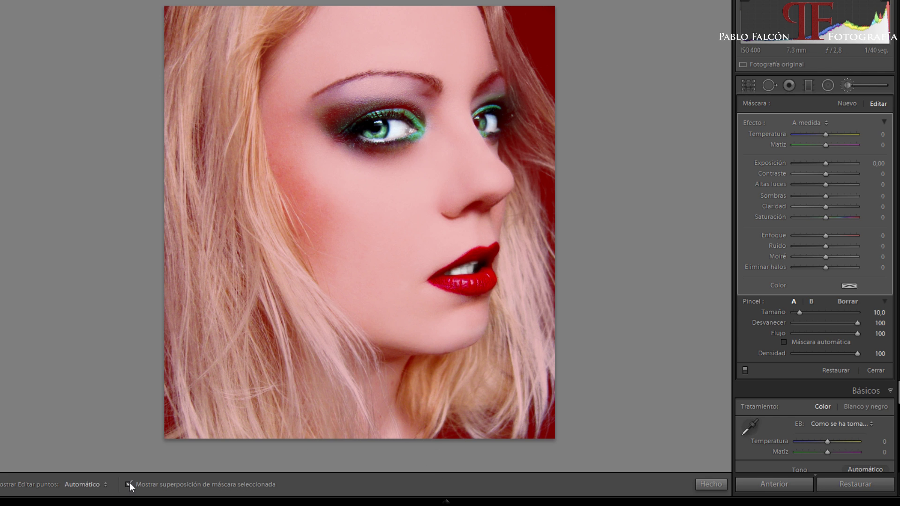
pyautogui.click(128, 484)
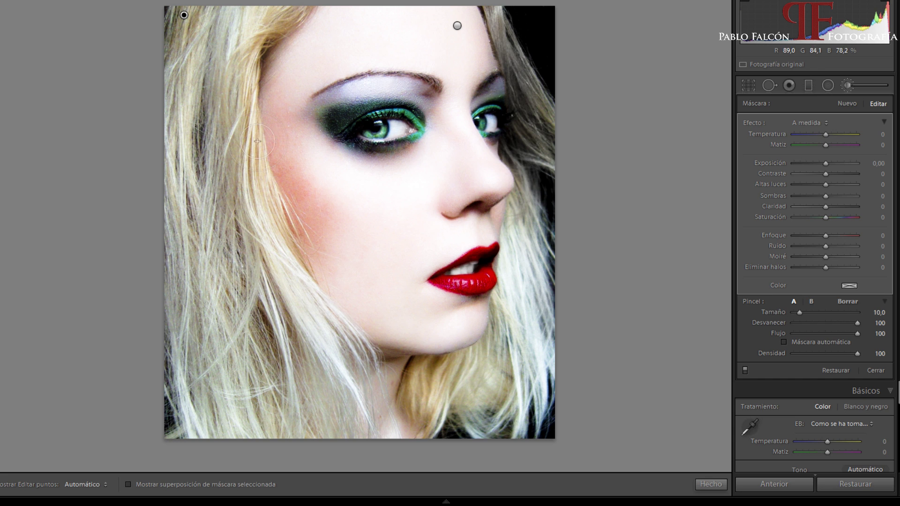
pyautogui.moveTo(825, 206); pyautogui.dragTo(790, 206)
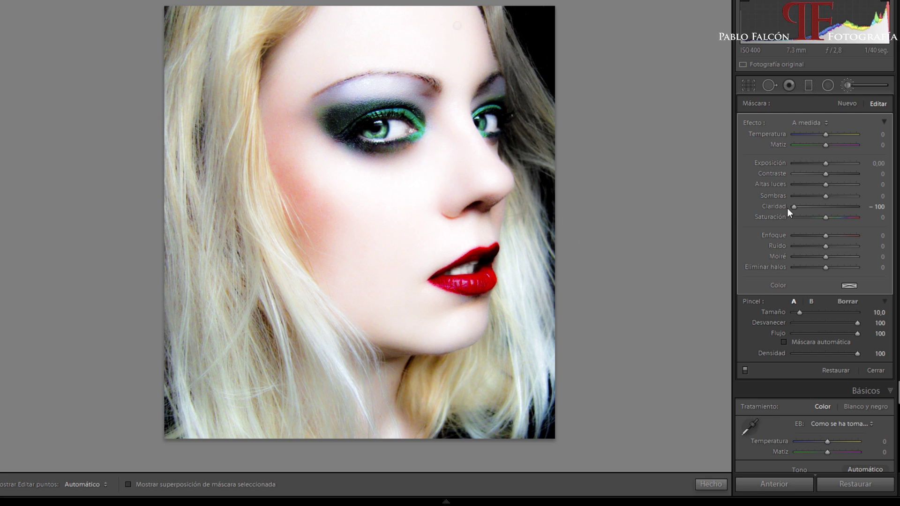
pyautogui.moveTo(794, 206); pyautogui.dragTo(805, 207)
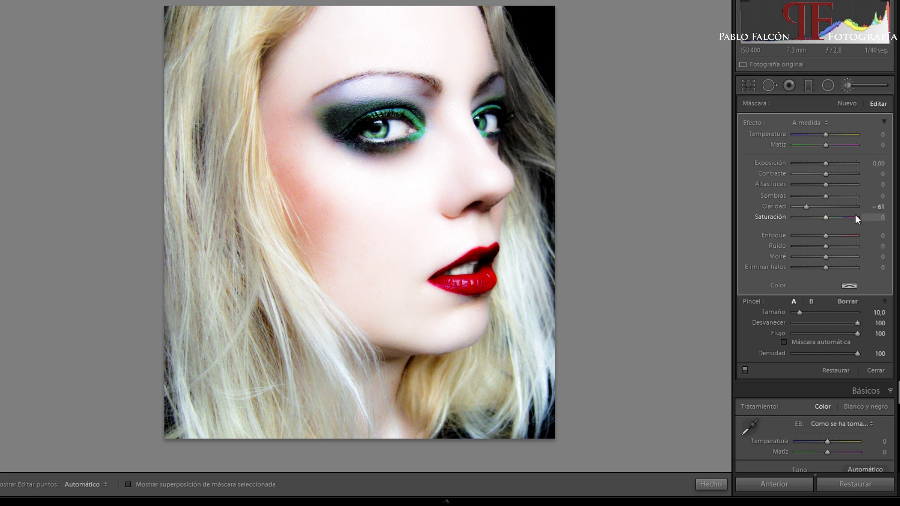
pyautogui.click(882, 370)
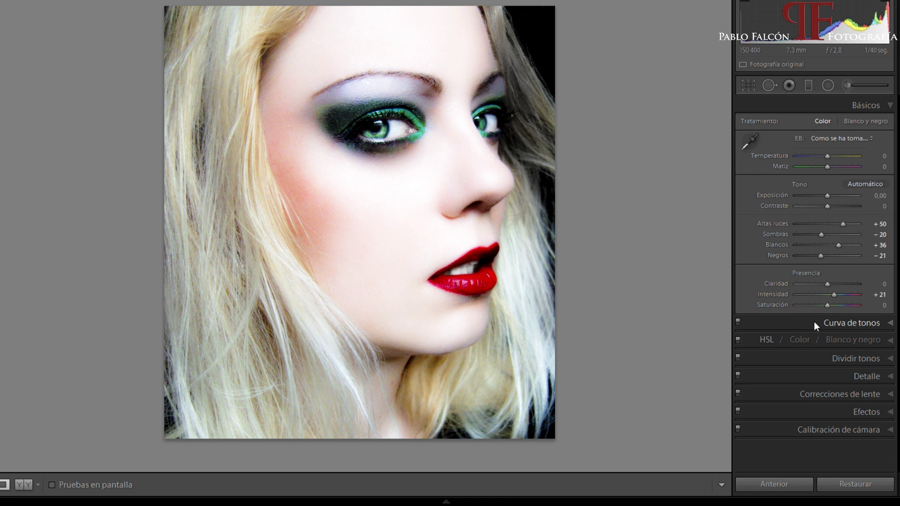
# Step: Add a post-crop vignette with Amount −30 and Highlights 100
pyautogui.click(841, 406)
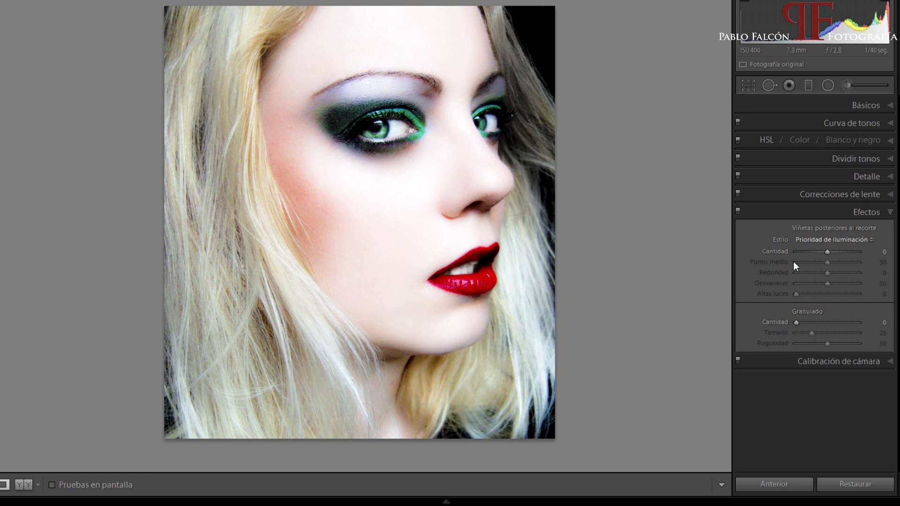
pyautogui.moveTo(828, 252); pyautogui.dragTo(844, 251)
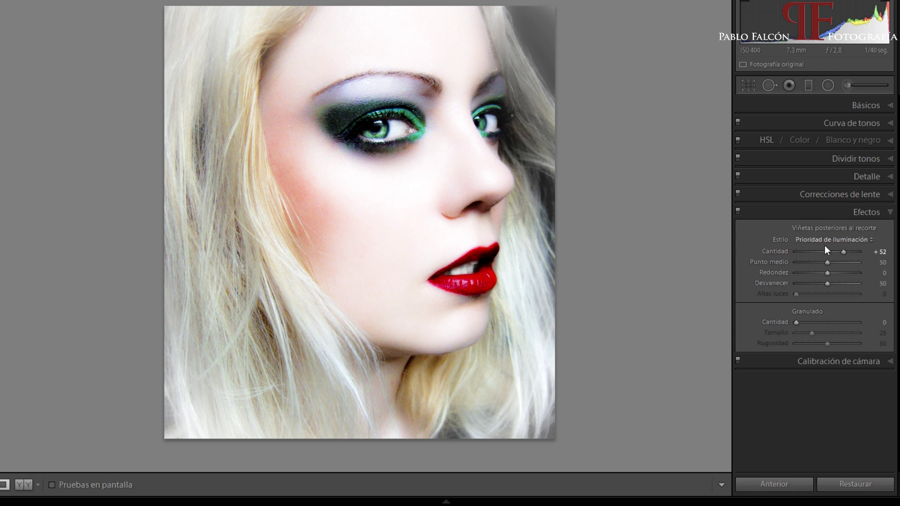
pyautogui.doubleClick(845, 252)
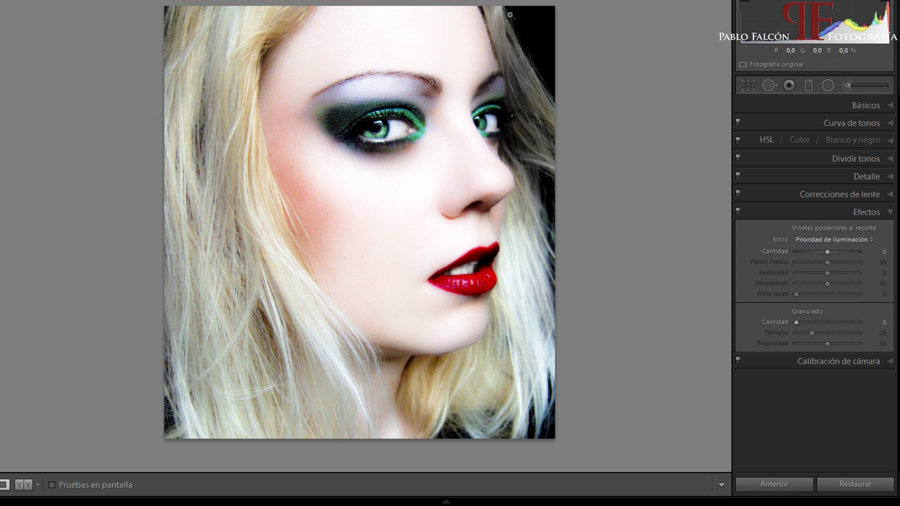
pyautogui.click(828, 252)
pyautogui.moveTo(828, 252); pyautogui.dragTo(819, 252)
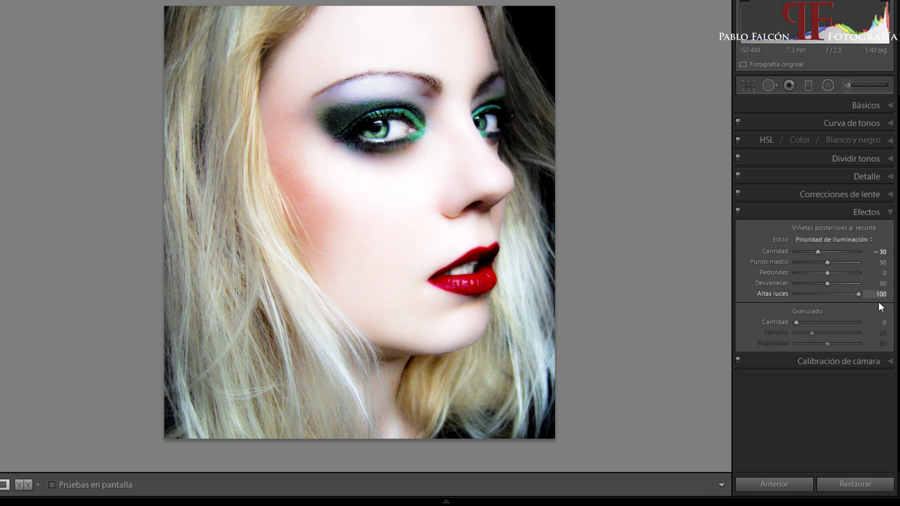
pyautogui.moveTo(850, 294); pyautogui.dragTo(750, 292)
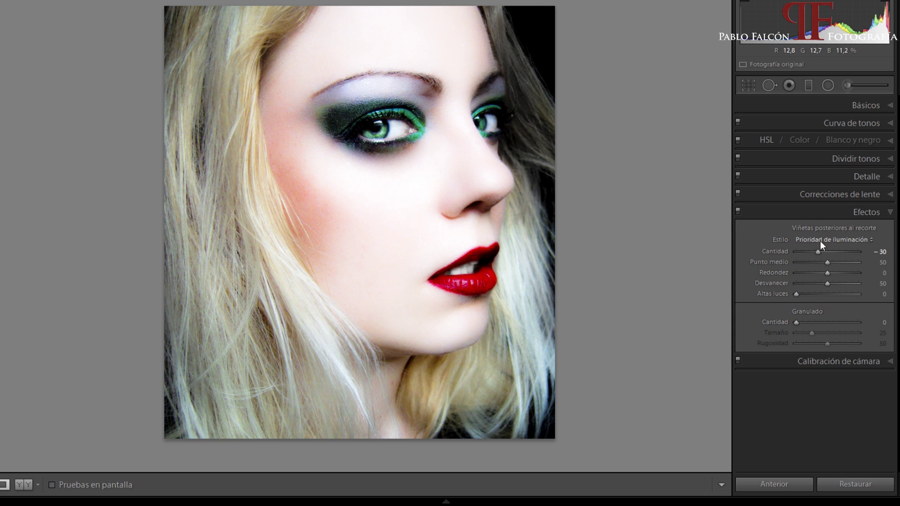
pyautogui.moveTo(795, 294); pyautogui.dragTo(880, 295)
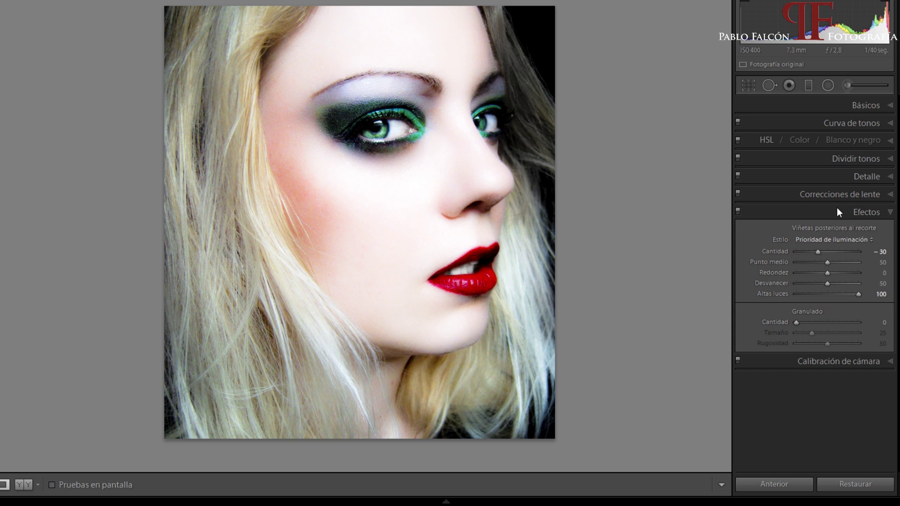
# Step: Preview Exposure values from +0.98 down to −2.86, then reset Exposure to 0.00
pyautogui.click(846, 104)
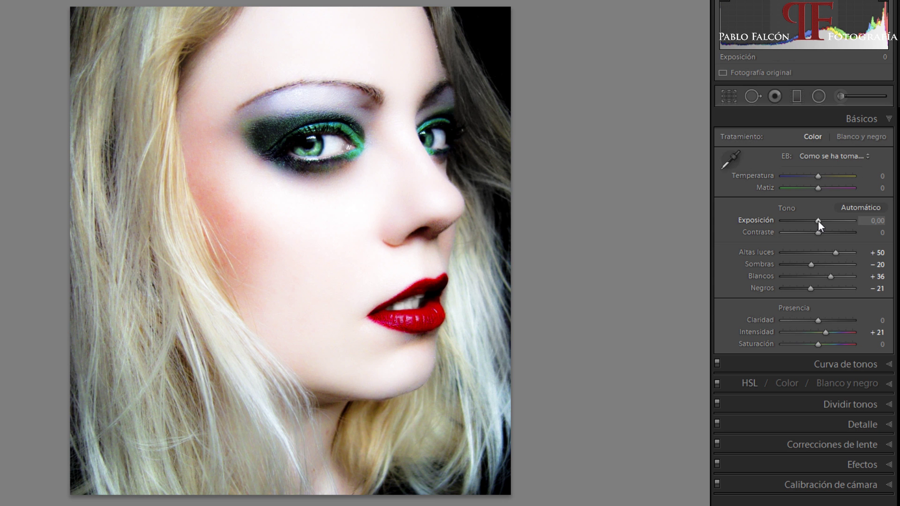
pyautogui.moveTo(817, 220); pyautogui.dragTo(824, 220)
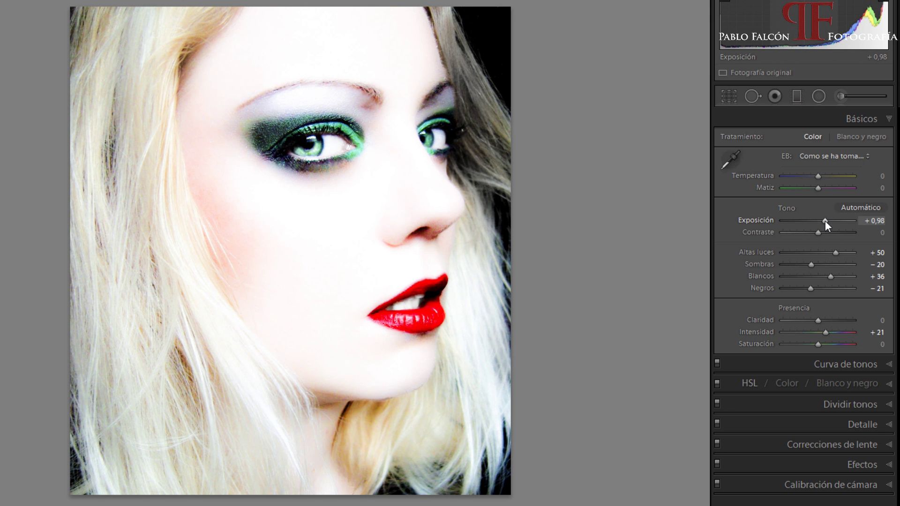
pyautogui.moveTo(825, 220)
pyautogui.mouseDown()
pyautogui.moveTo(798, 220)
pyautogui.moveTo(806, 218)
pyautogui.mouseUp()
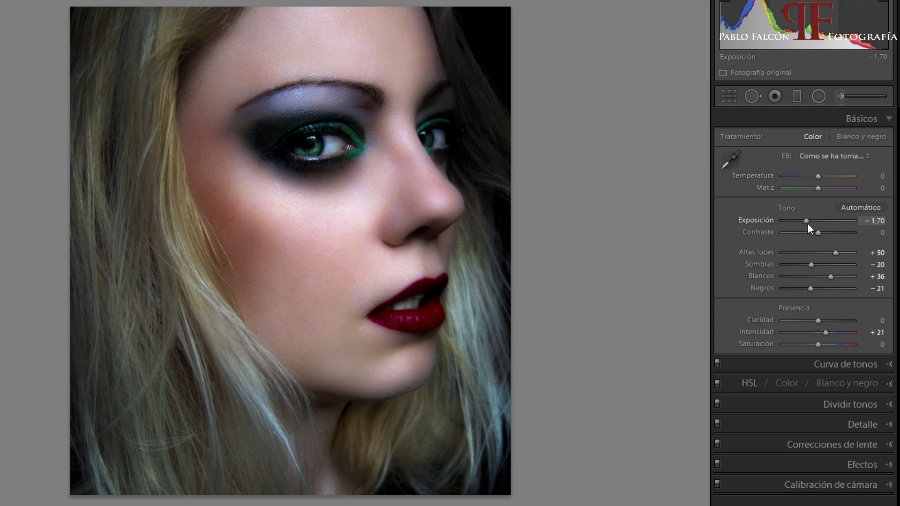
pyautogui.moveTo(807, 223); pyautogui.dragTo(807, 223)
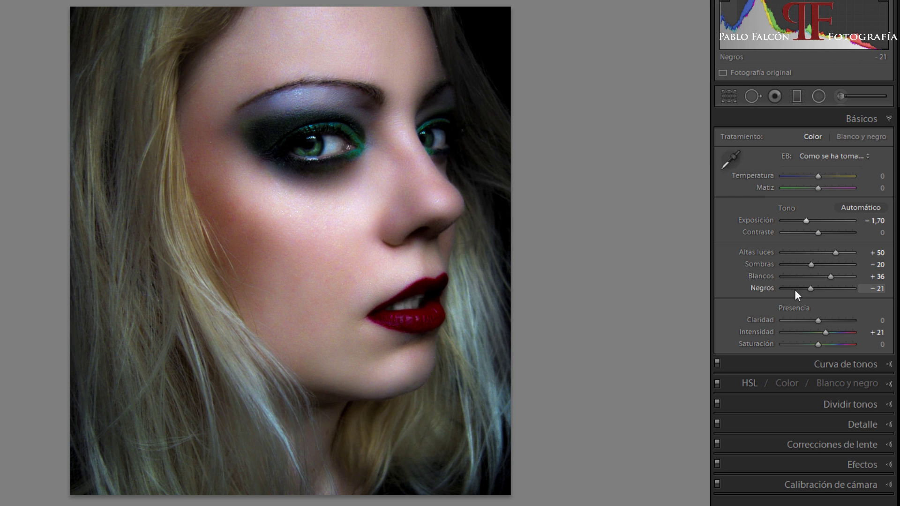
pyautogui.doubleClick(805, 220)
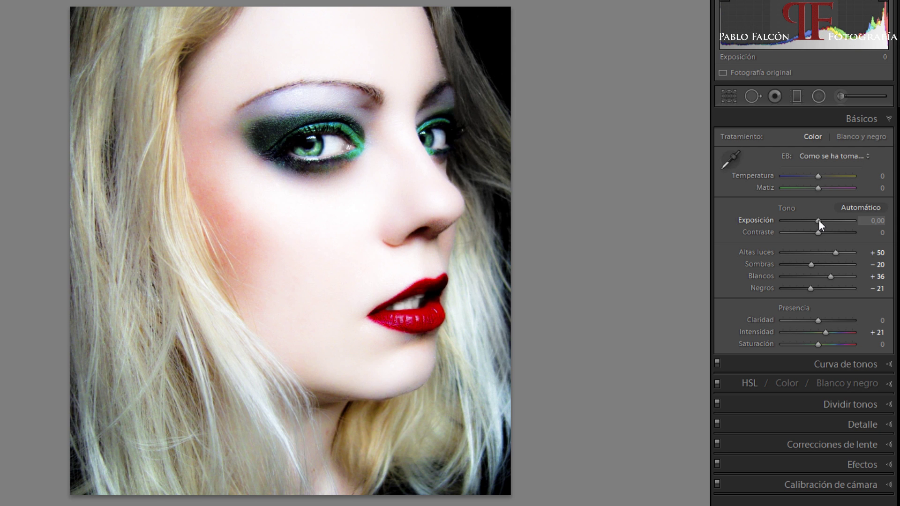
# Step: Lower Exposure slightly and trial higher and lower Contrast before resetting Contrast to zero
pyautogui.moveTo(818, 220); pyautogui.dragTo(817, 220)
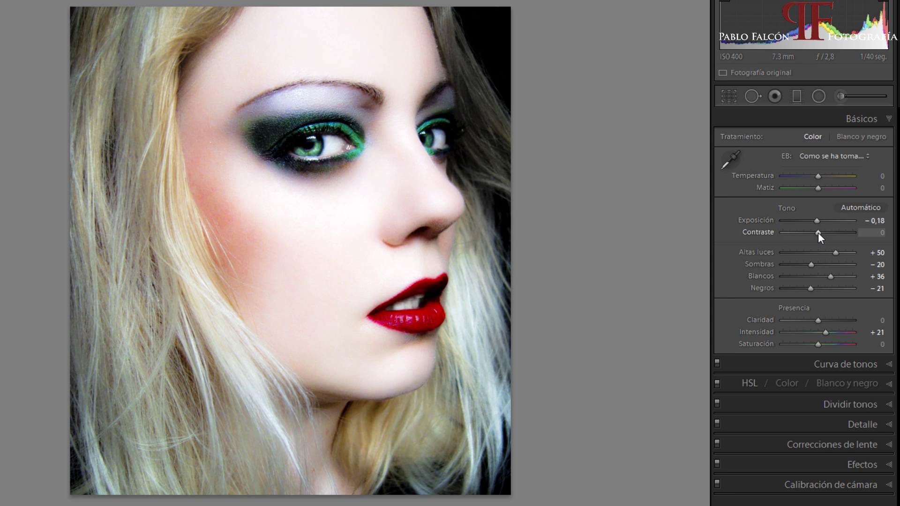
pyautogui.moveTo(817, 232); pyautogui.dragTo(837, 231)
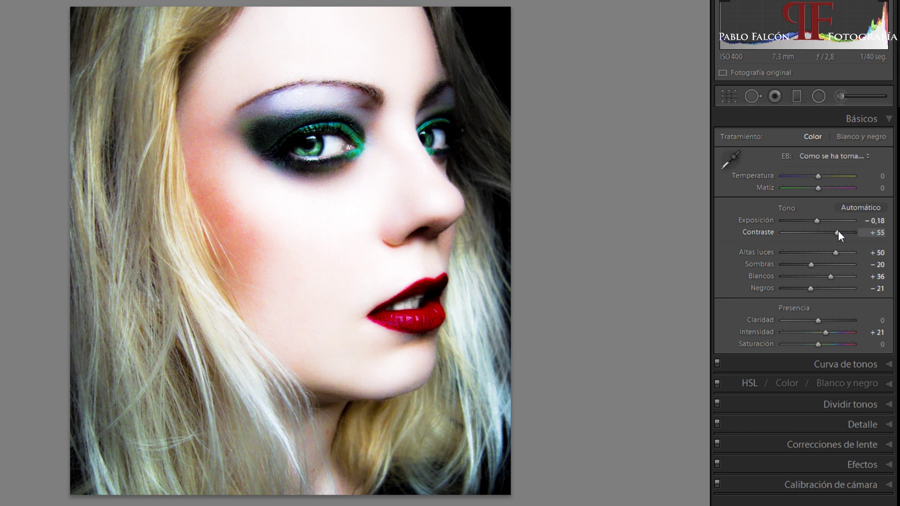
pyautogui.moveTo(838, 231)
pyautogui.mouseDown()
pyautogui.moveTo(785, 232)
pyautogui.moveTo(814, 232)
pyautogui.mouseUp()
pyautogui.doubleClick(787, 231)
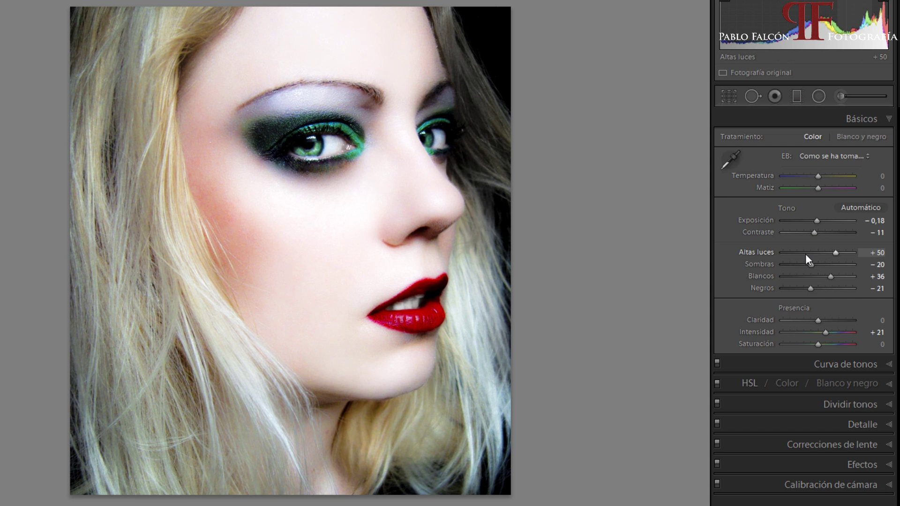
# Step: Fine-tune Exposure to −0.18 after a brief trial near −0.71
pyautogui.click(813, 221)
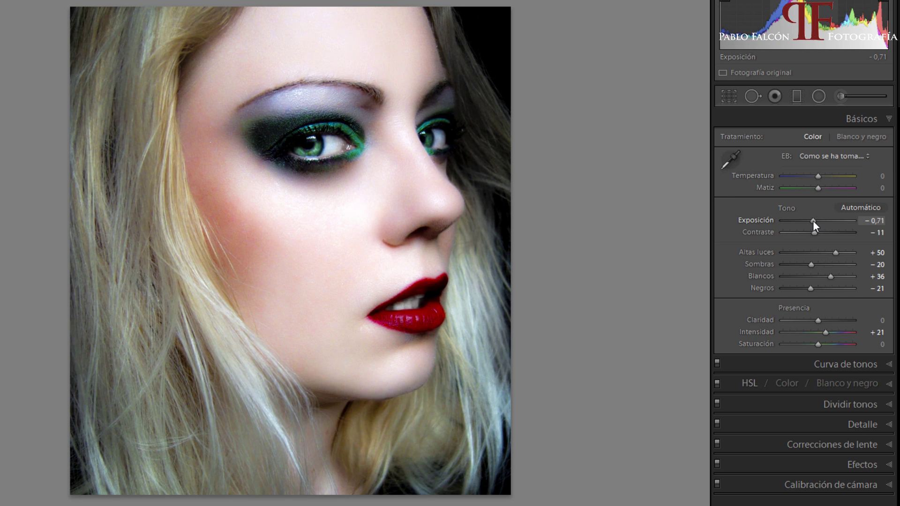
pyautogui.moveTo(813, 220); pyautogui.dragTo(814, 220)
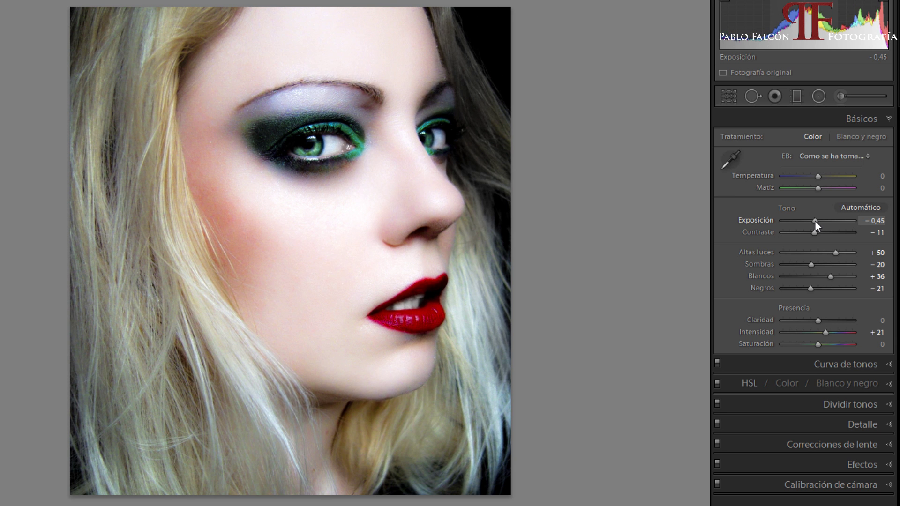
pyautogui.moveTo(814, 220); pyautogui.dragTo(816, 220)
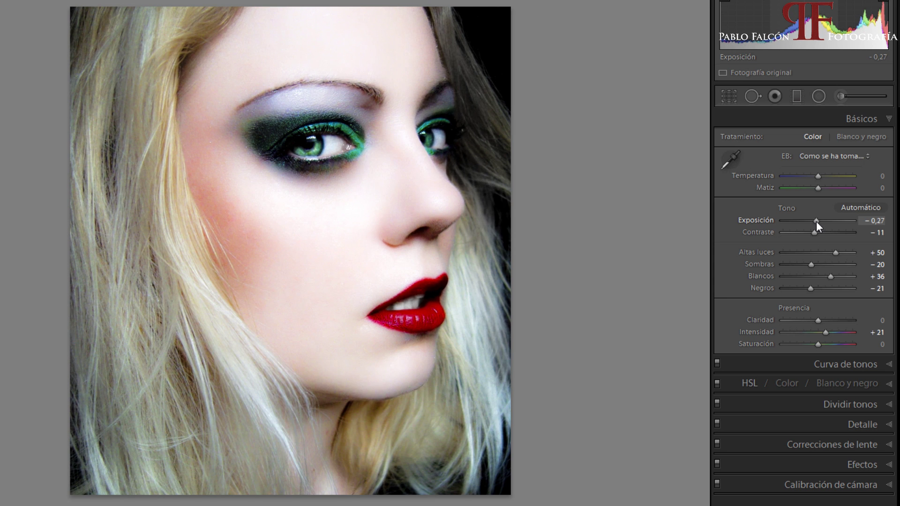
pyautogui.moveTo(816, 221); pyautogui.dragTo(817, 221)
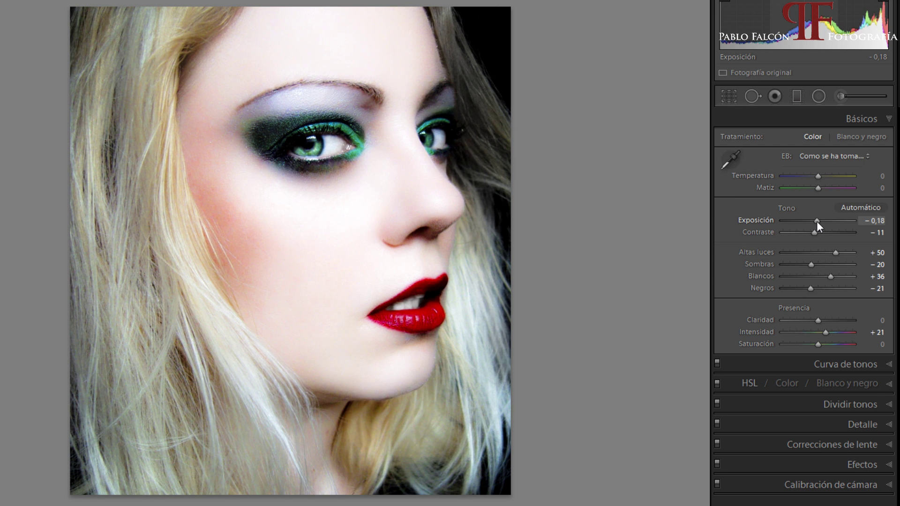